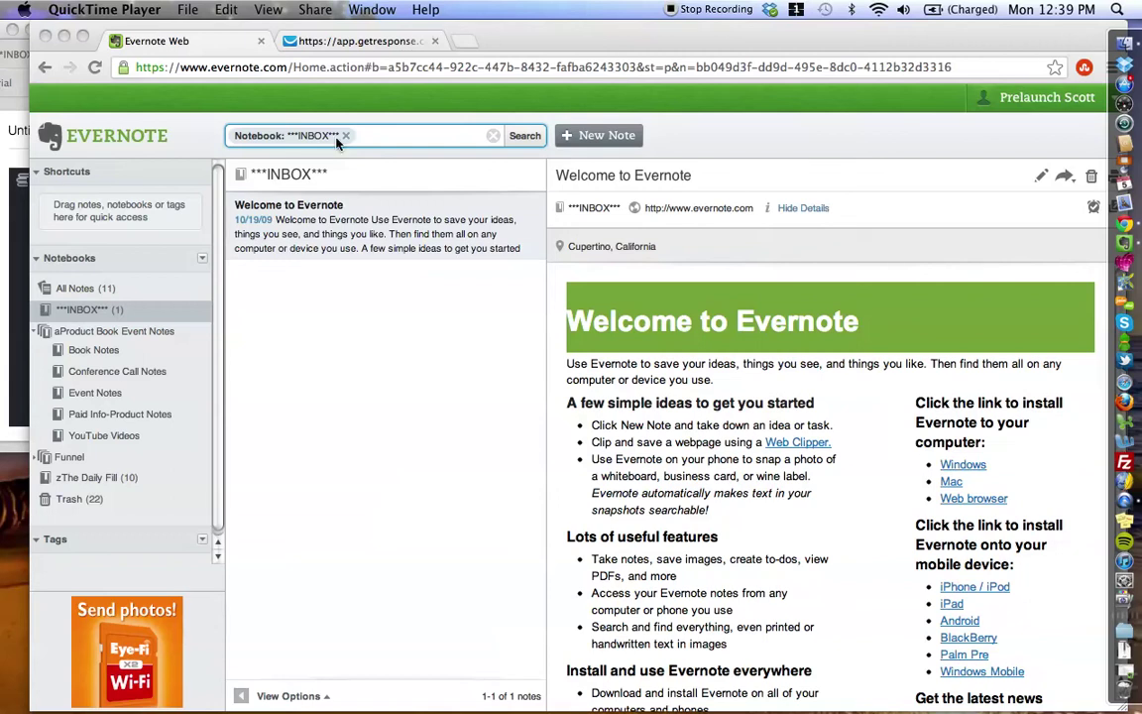
# - Switch to the Evernote tips sign-up page in the second Chrome tab
pyautogui.click(359, 41)
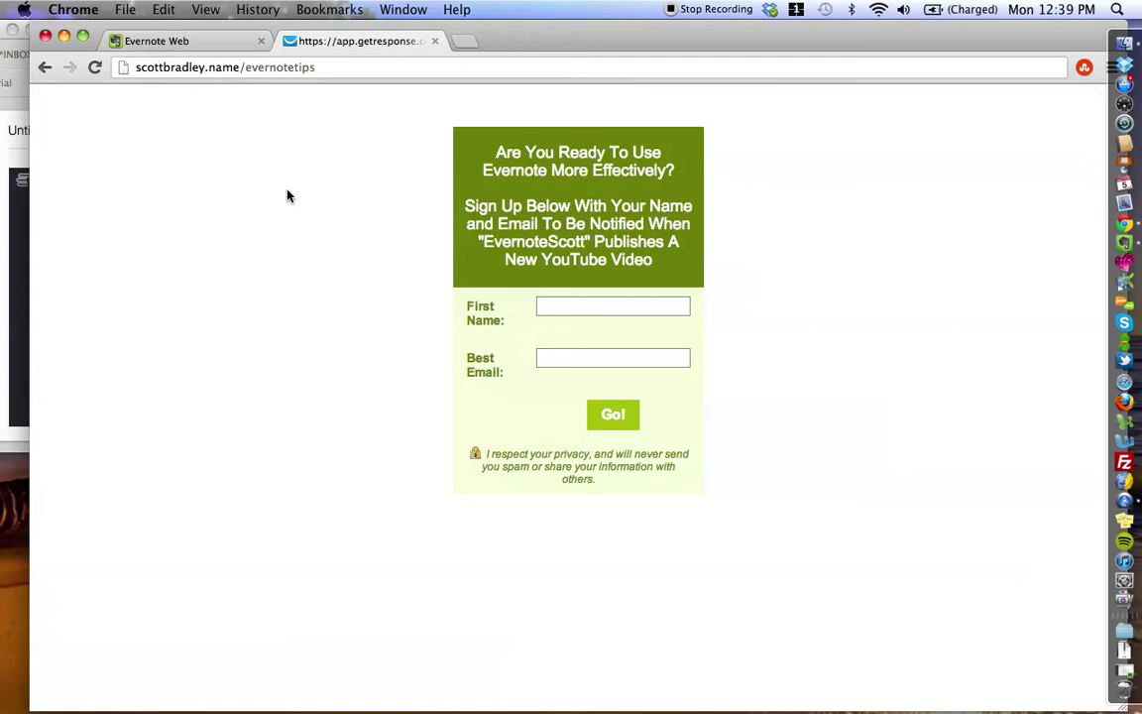
pyautogui.click(197, 41)
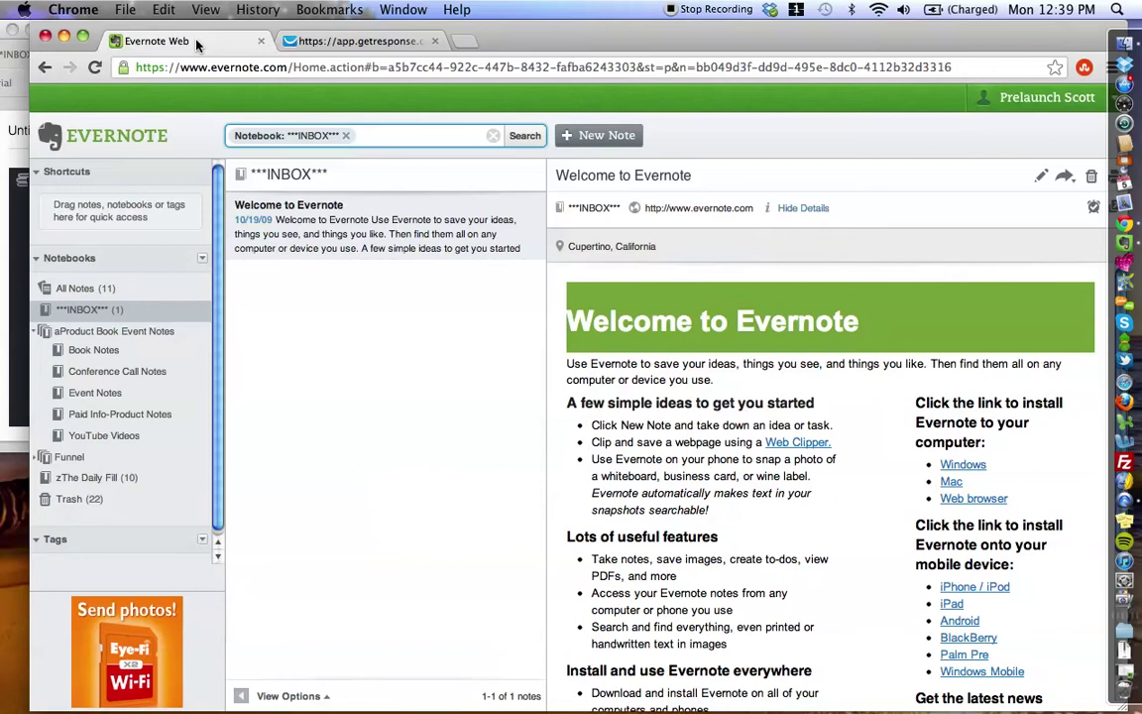
pyautogui.click(331, 40)
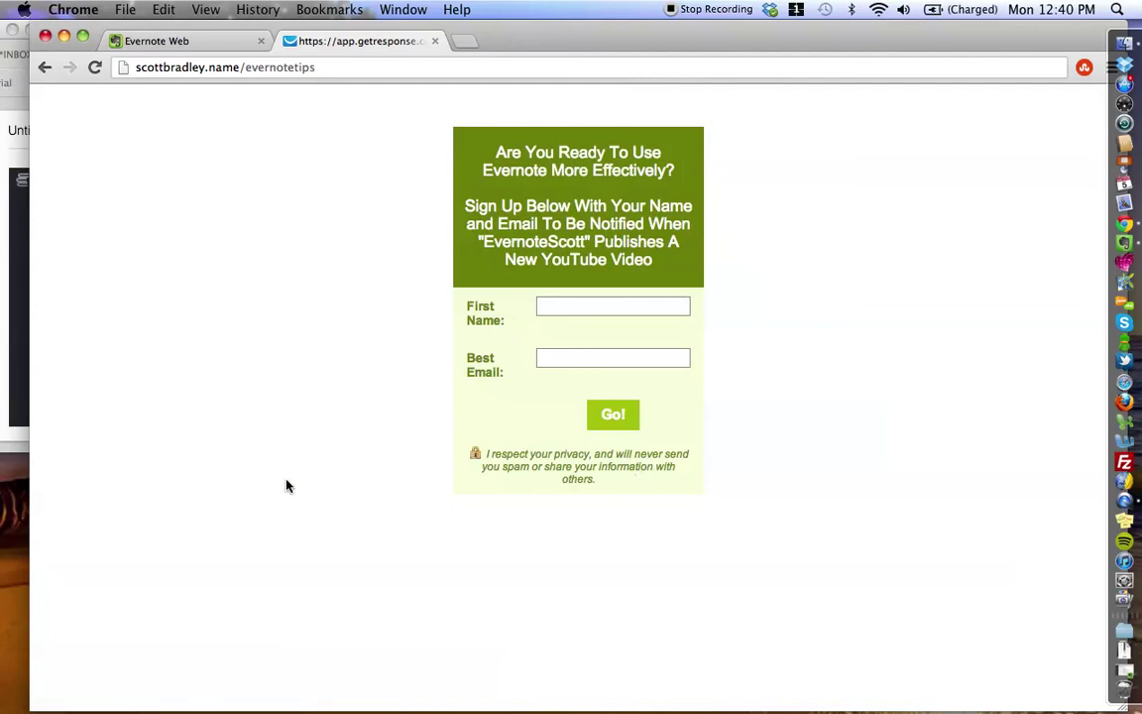
# - Return to the Evernote Web tab showing the INBOX notebook
pyautogui.click(203, 46)
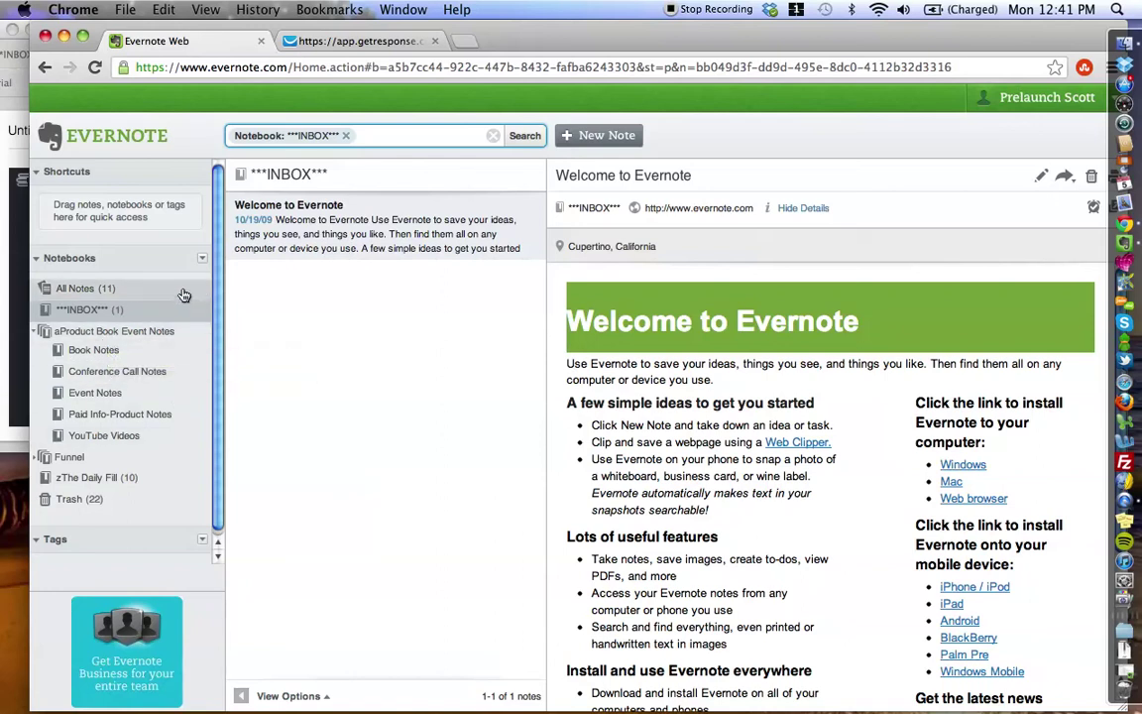
# - Open and close the notebook options list, then collapse and re-expand the aProduct Book Event Notes stack
pyautogui.click(202, 262)
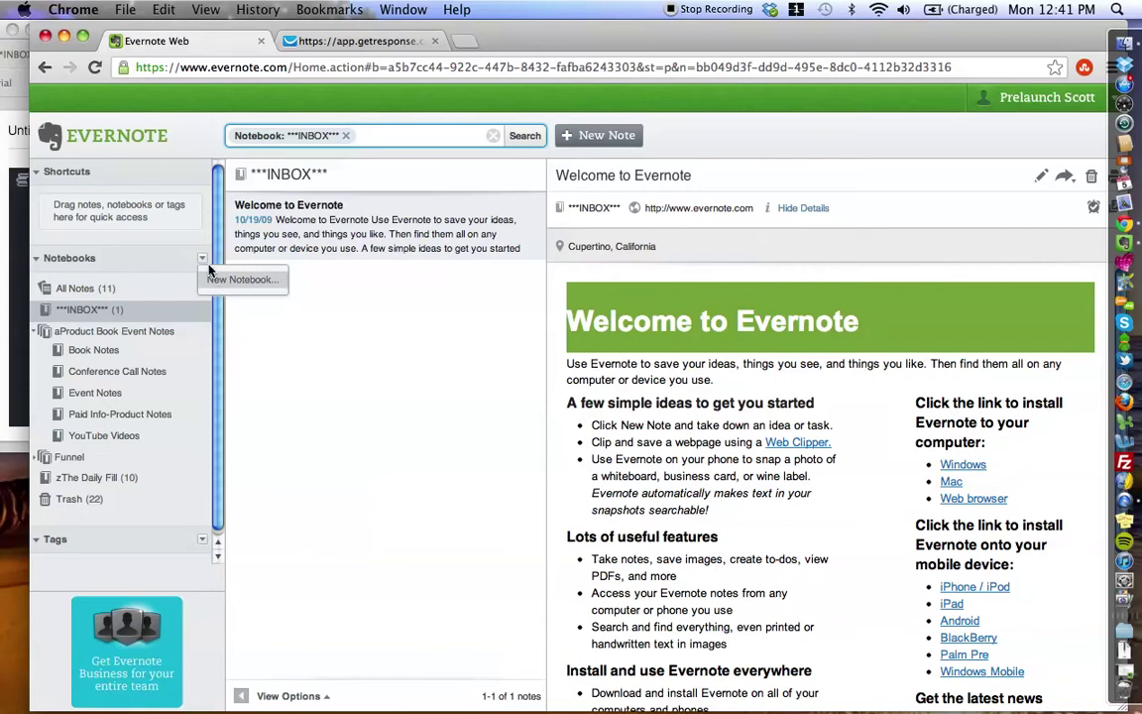
pyautogui.click(201, 262)
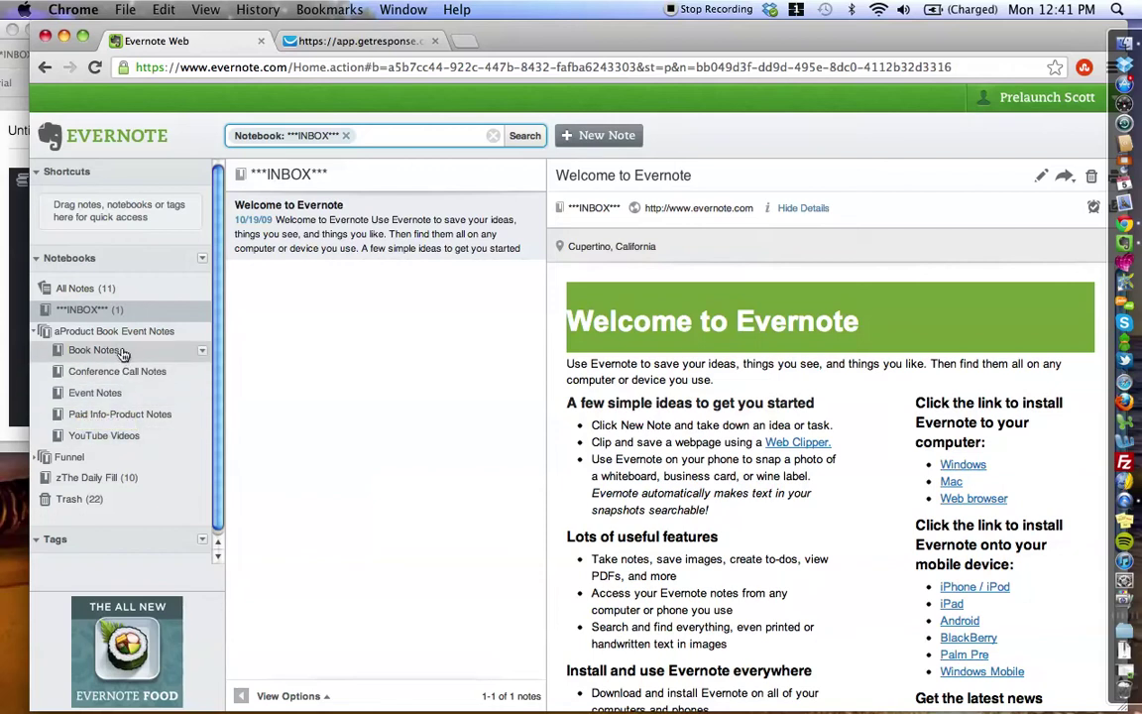
pyautogui.click(37, 333)
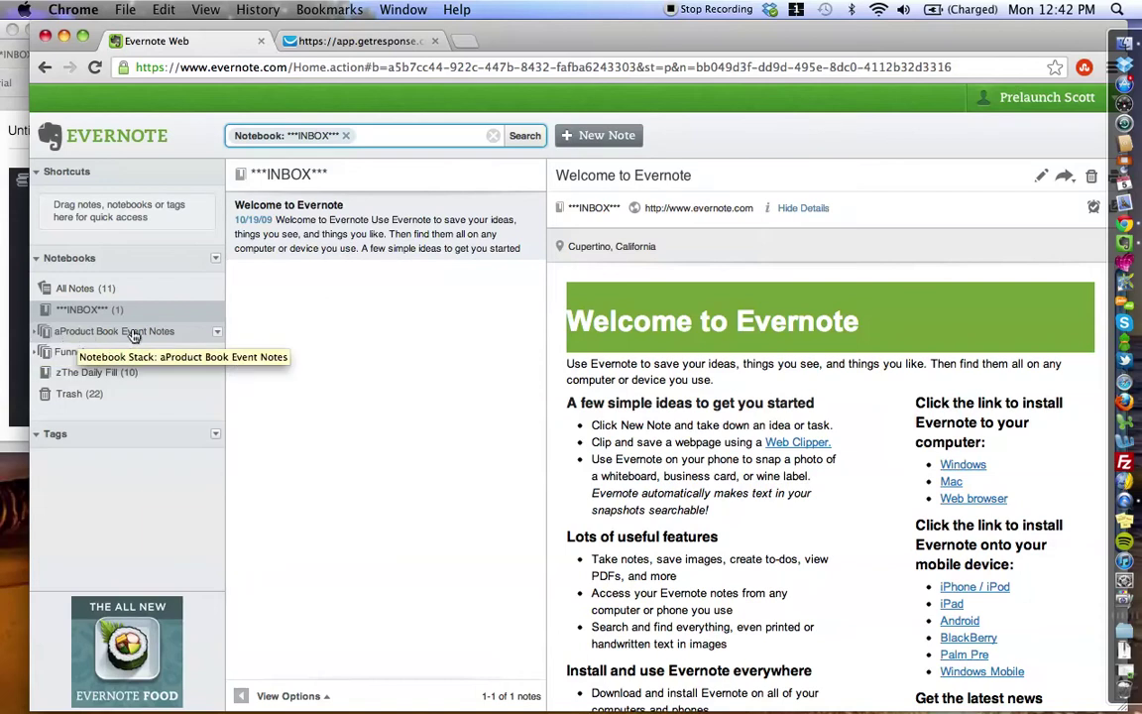
pyautogui.click(36, 332)
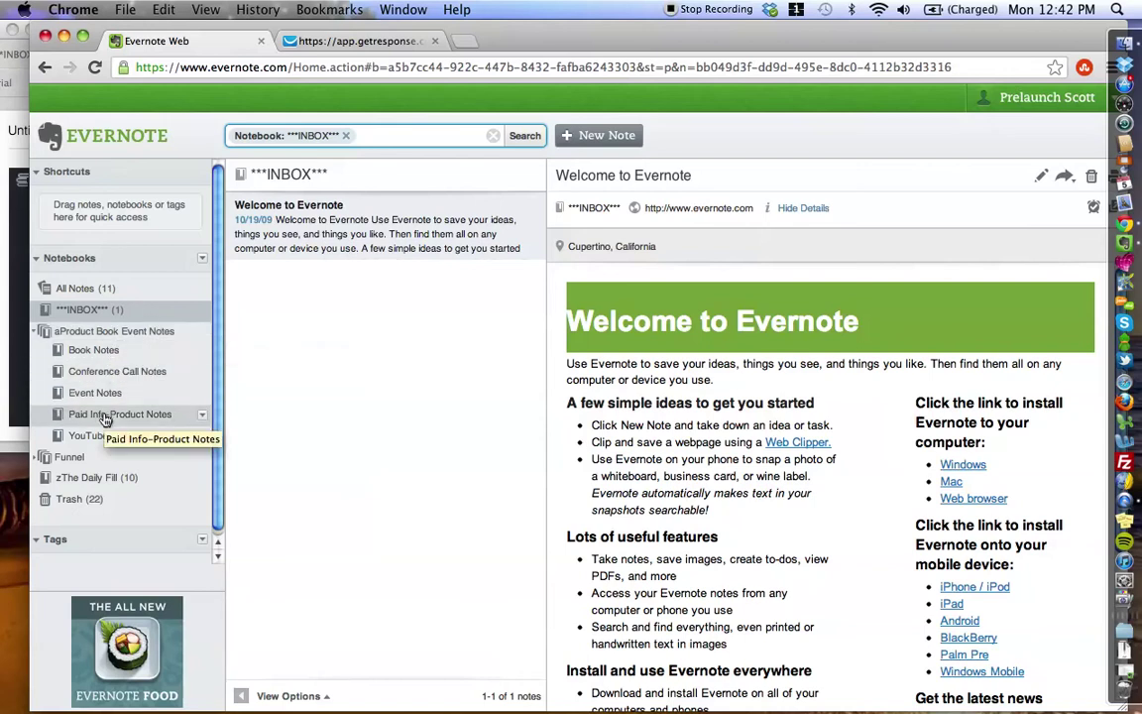
# - Bring the desktop stack-overview note forward, move its window left, and return to Evernote Web
pyautogui.click(15, 314)
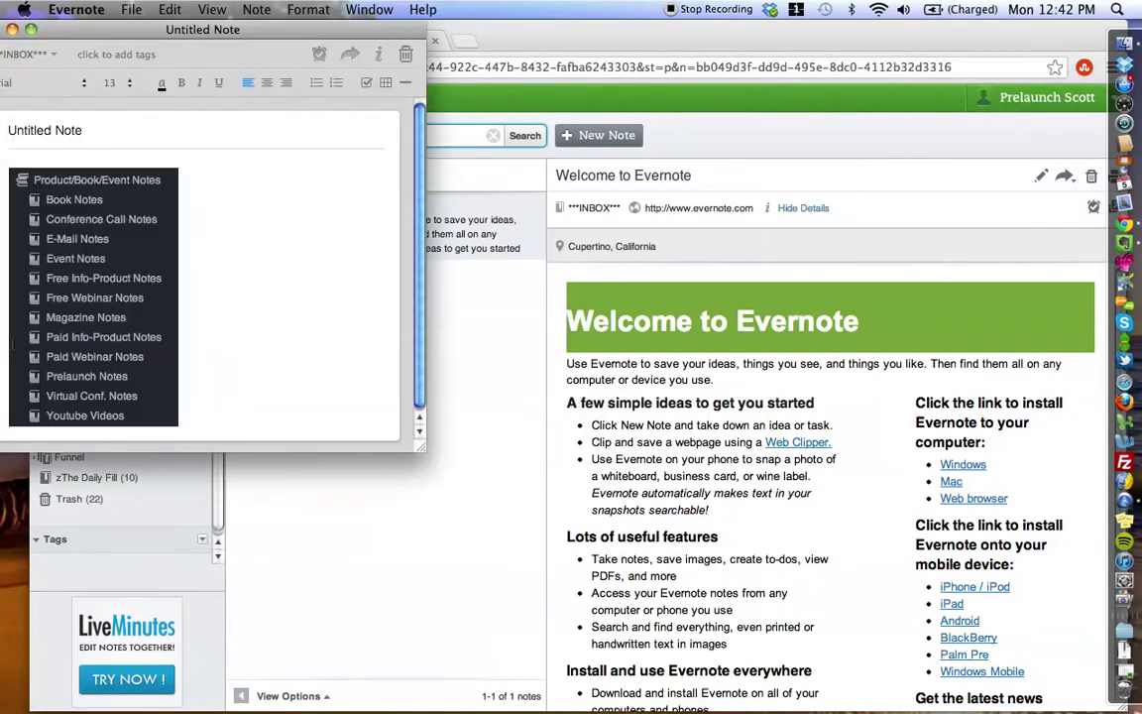
pyautogui.moveTo(201, 34); pyautogui.dragTo(493, 17)
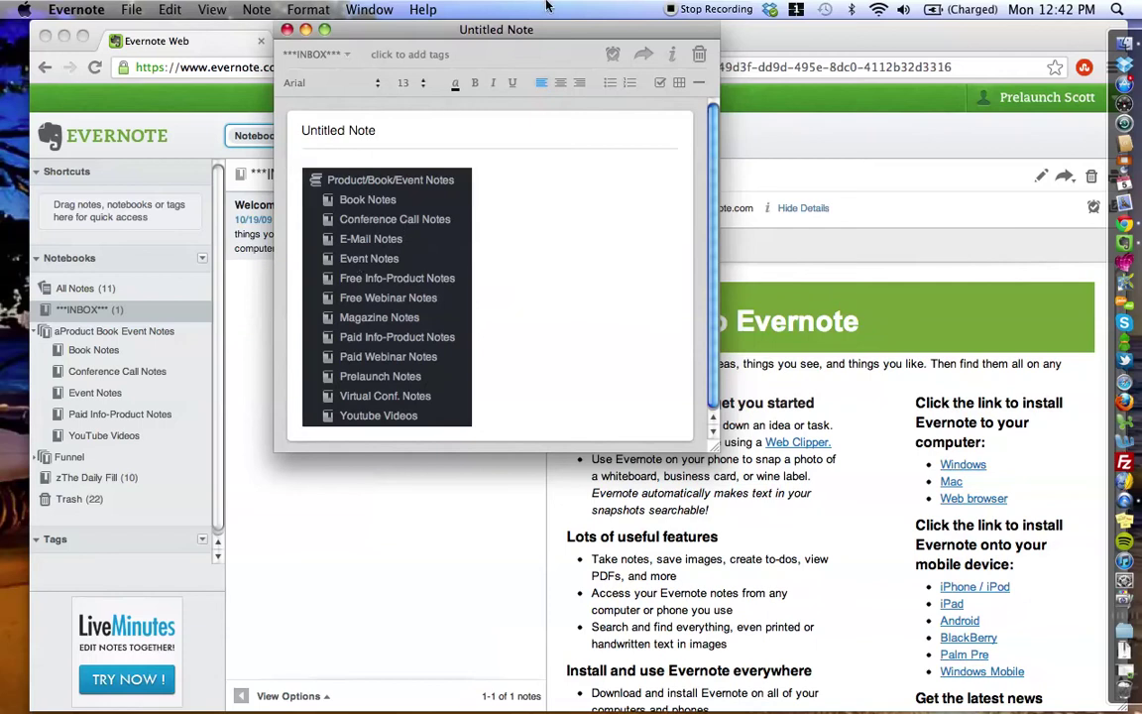
pyautogui.moveTo(492, 28); pyautogui.dragTo(159, 28)
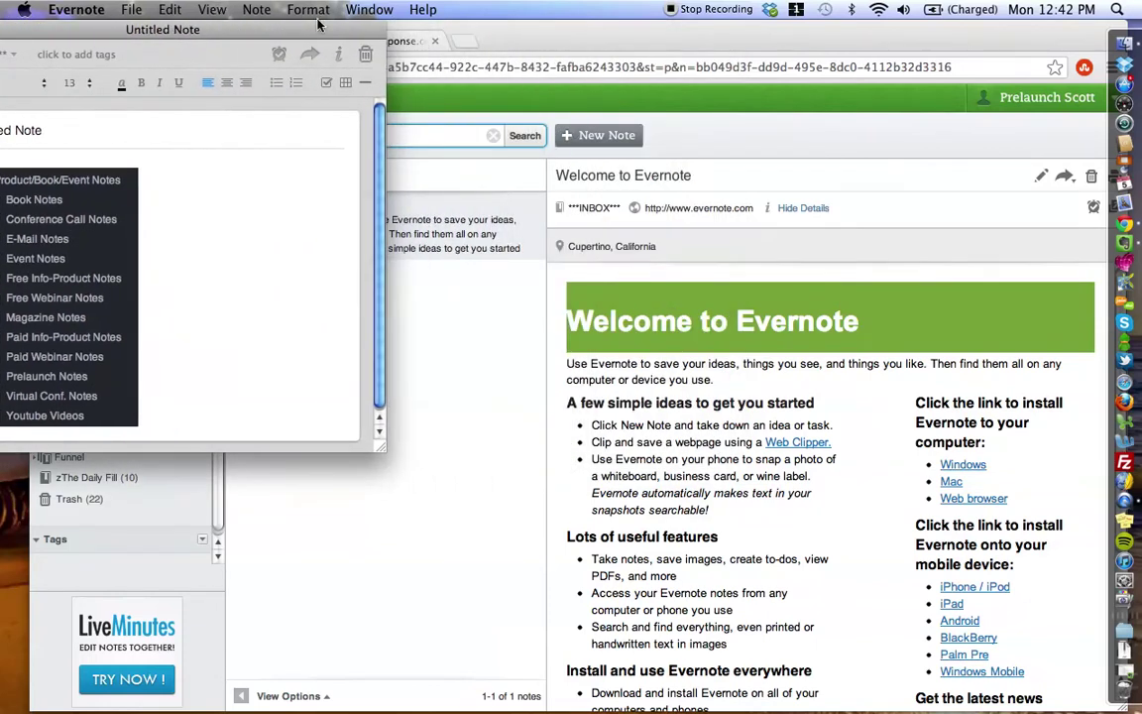
pyautogui.click(645, 46)
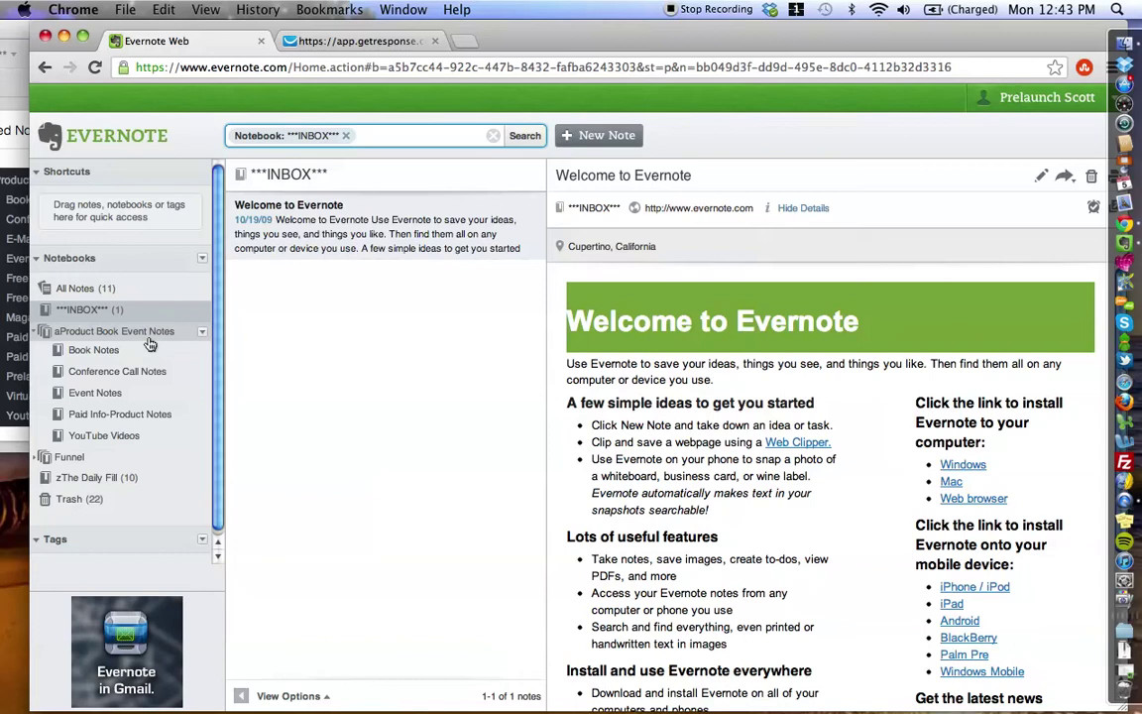
# - Create a new Book Notes note titled 'How To Win Friends and Influence People'
pyautogui.click(95, 353)
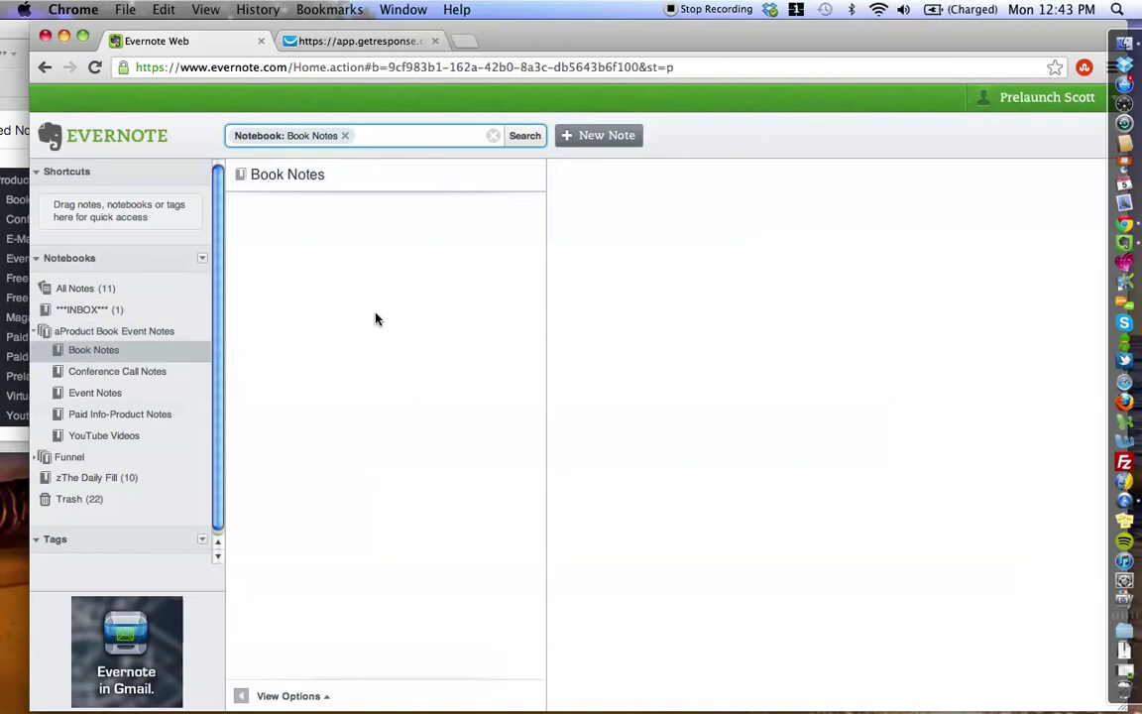
pyautogui.click(595, 135)
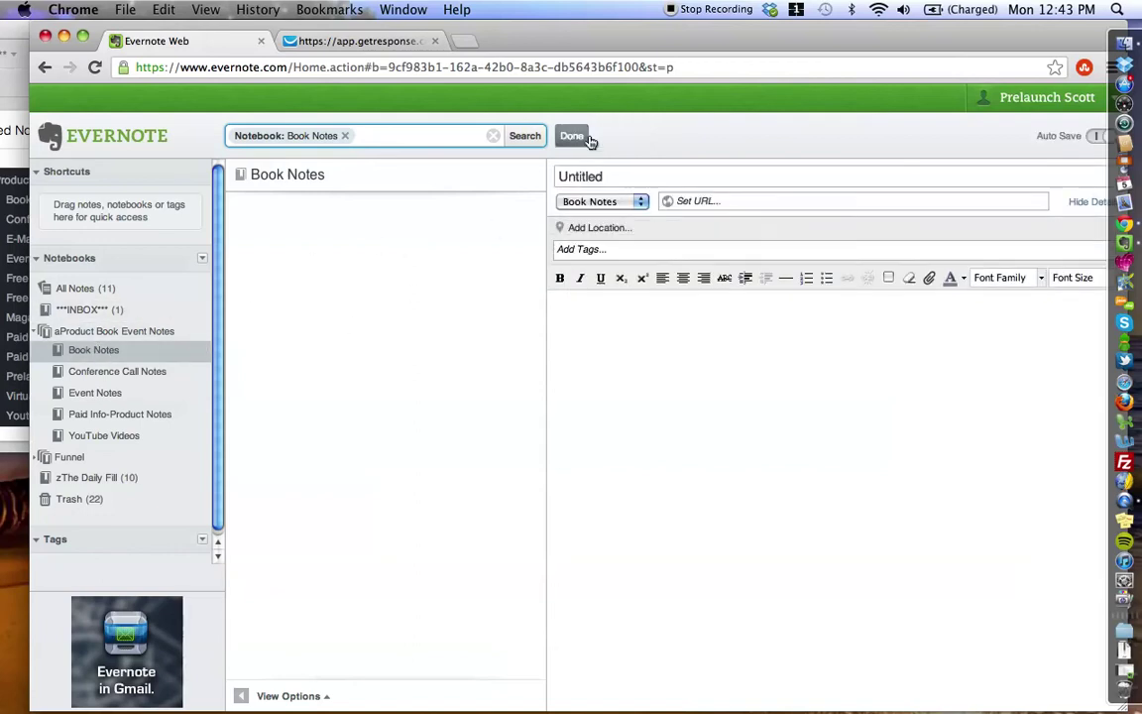
pyautogui.write('Ho')
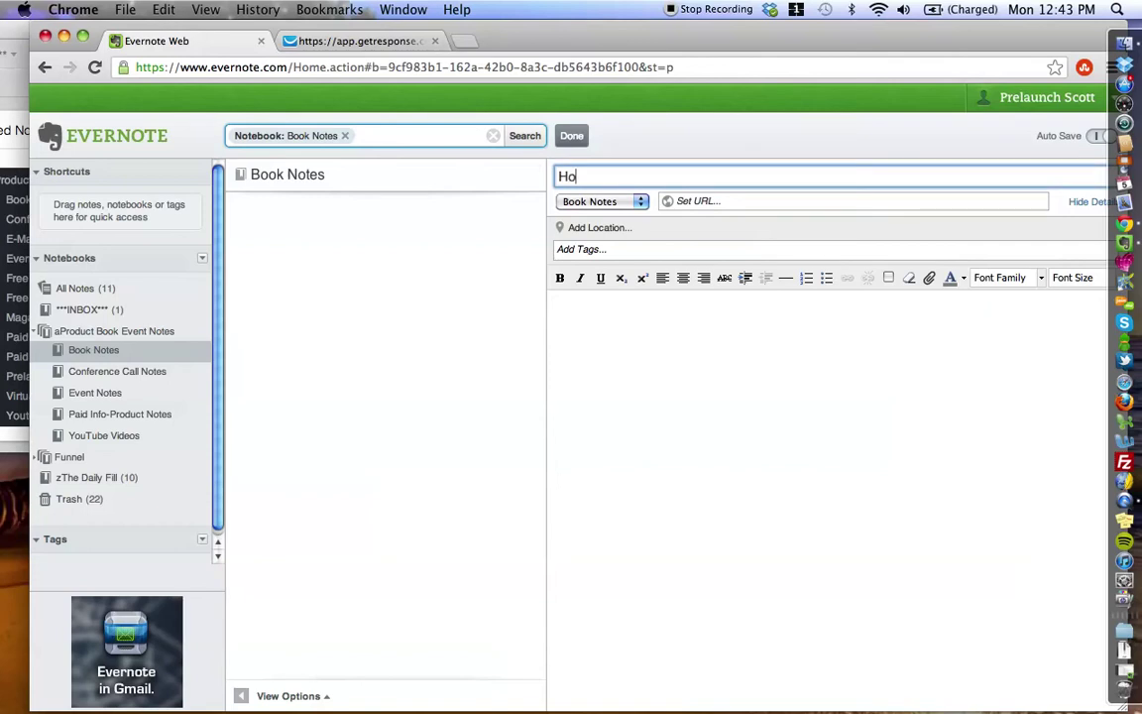
pyautogui.write('w To Win Friend')
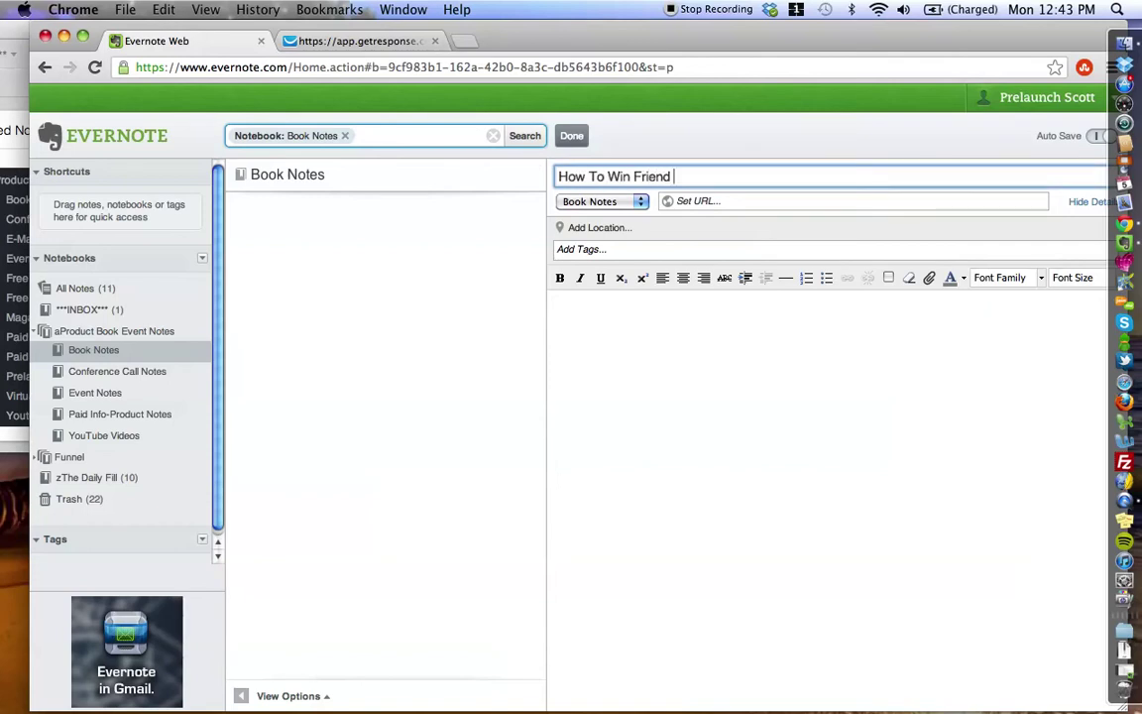
pyautogui.write('s and If')
pyautogui.write('fluence Peopl')
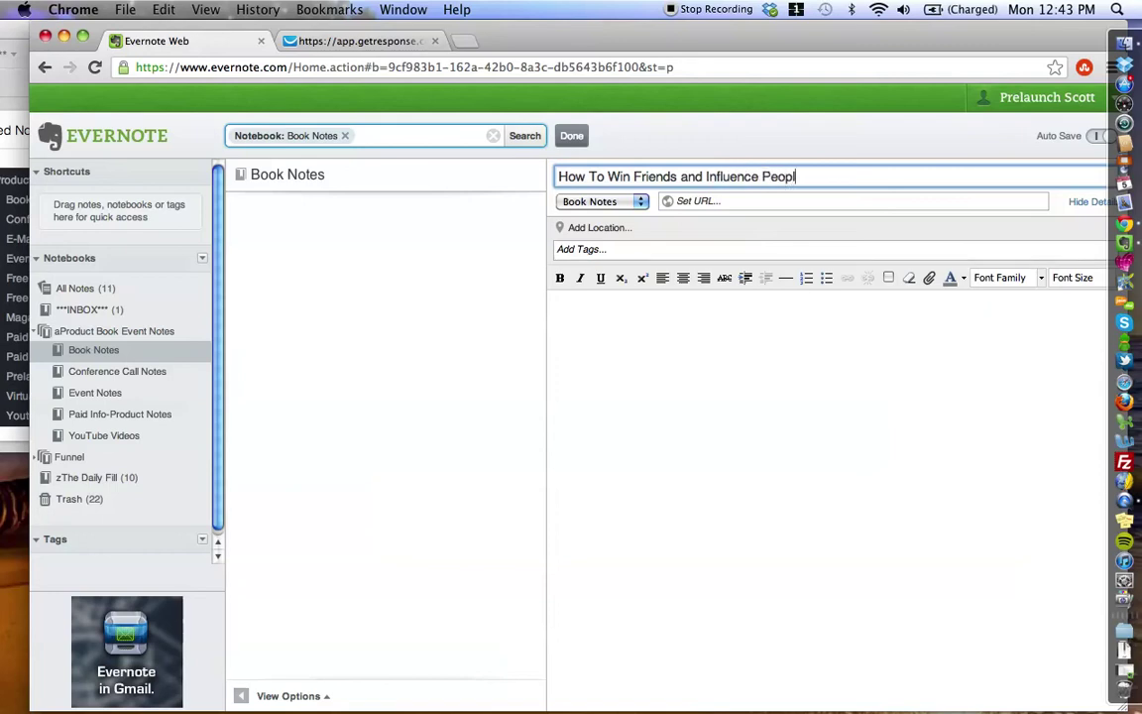
pyautogui.write('e')
# - Write 'note1', 'note 2' and 'note 3' as separate lines in the note body
pyautogui.click(635, 360)
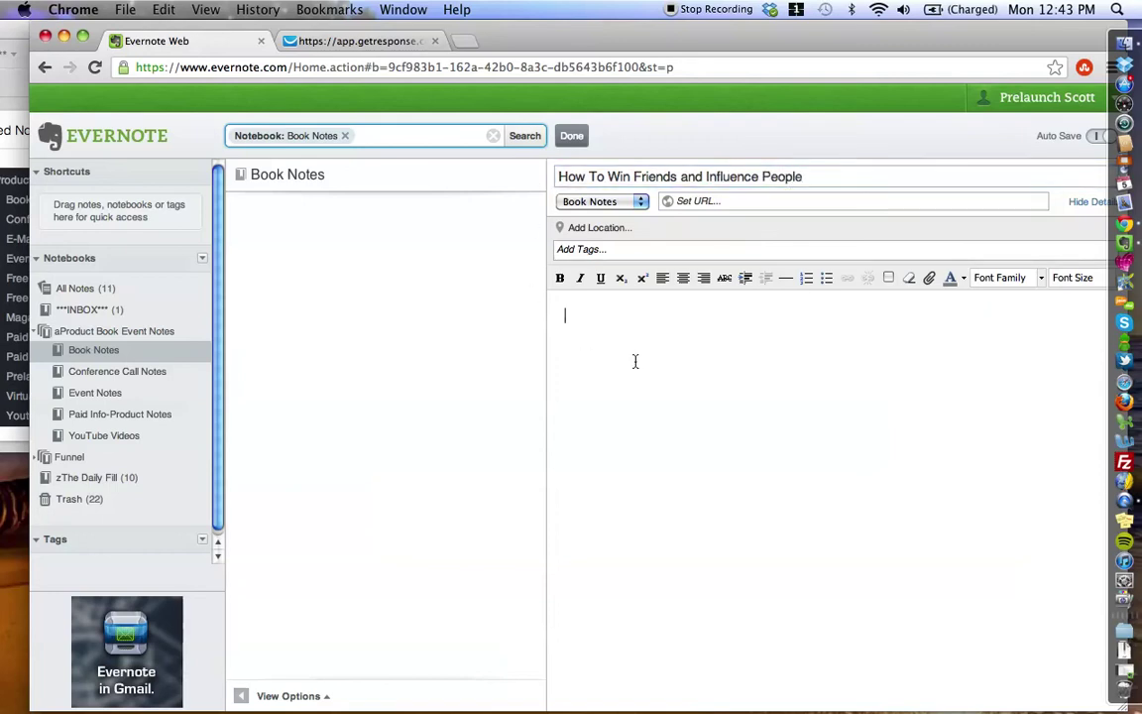
pyautogui.write('notew')
pyautogui.press('BackSpace')
pyautogui.write('1')
pyautogui.press('Return')
pyautogui.write('note 2')
pyautogui.press('Return')
pyautogui.write('note 3')
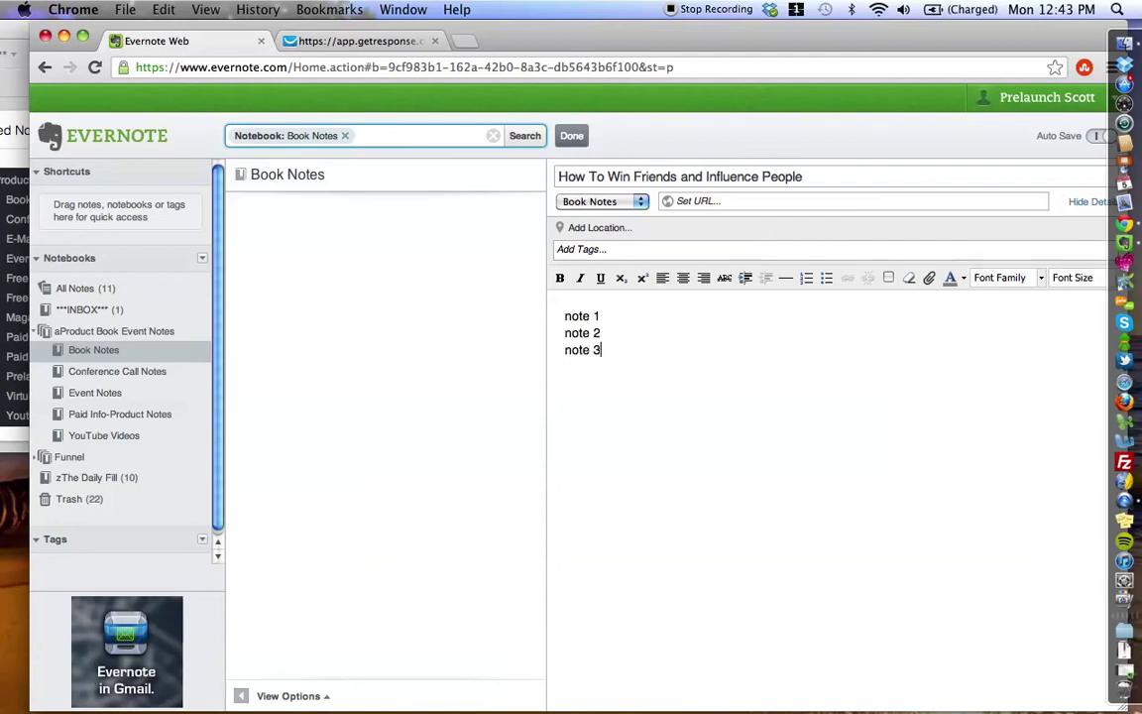
pyautogui.press('Return')
pyautogui.press('Return')
pyautogui.press('Return')
# - Add a 'Chatper 2' heading followed by two lines of placeholder text
pyautogui.press('Return')
pyautogui.write('Chatper 2')
pyautogui.press('Return')
pyautogui.press('Return')
pyautogui.write('asdf;lkasd;flk')
pyautogui.press('Return')
pyautogui.press('Return')
pyautogui.write('as;dlfkj')
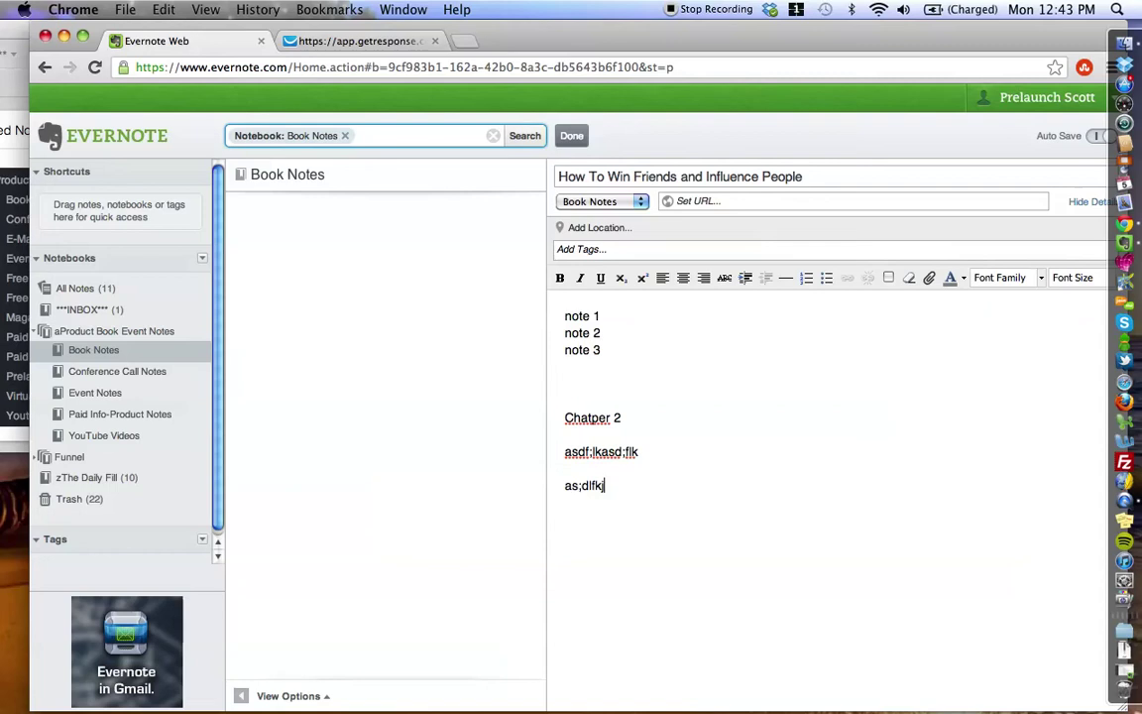
# - Add a 'Chatper 3' section with two placeholder lines, save the note, and start another
pyautogui.press('Return')
pyautogui.press('Return')
pyautogui.write('Chatper 3')
pyautogui.press('Return')
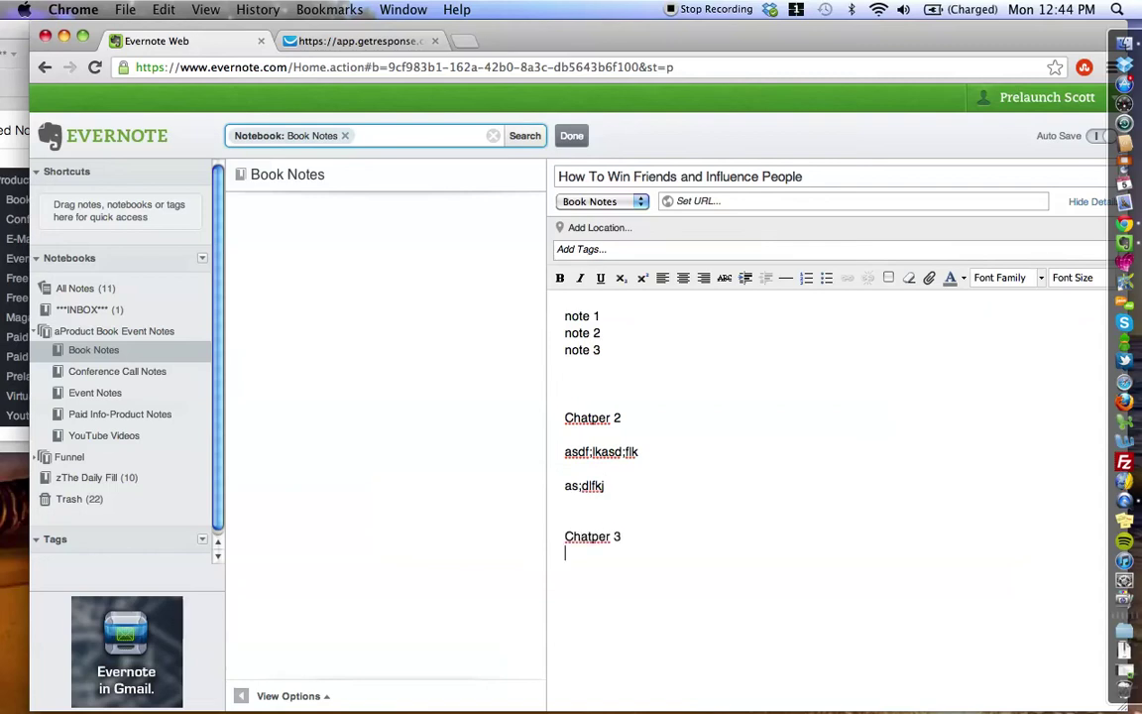
pyautogui.write('jsldfkjsdlkjf')
pyautogui.press('Return')
pyautogui.press('Return')
pyautogui.write('asdl;fkjal;dsf')
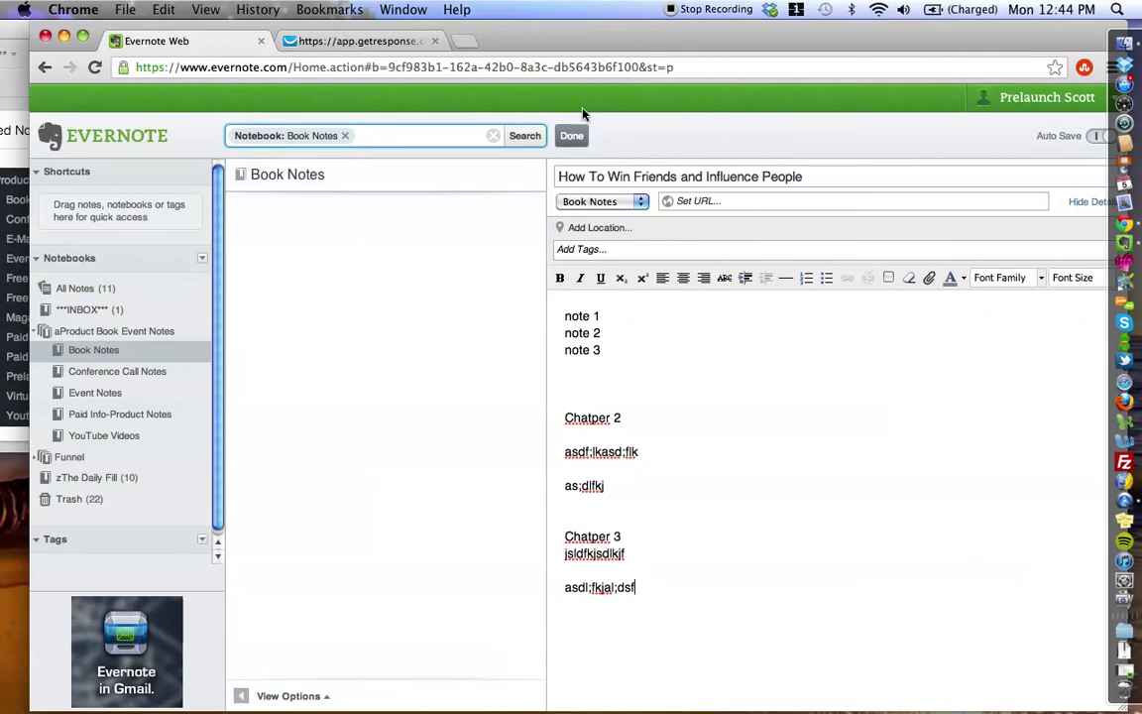
pyautogui.click(571, 136)
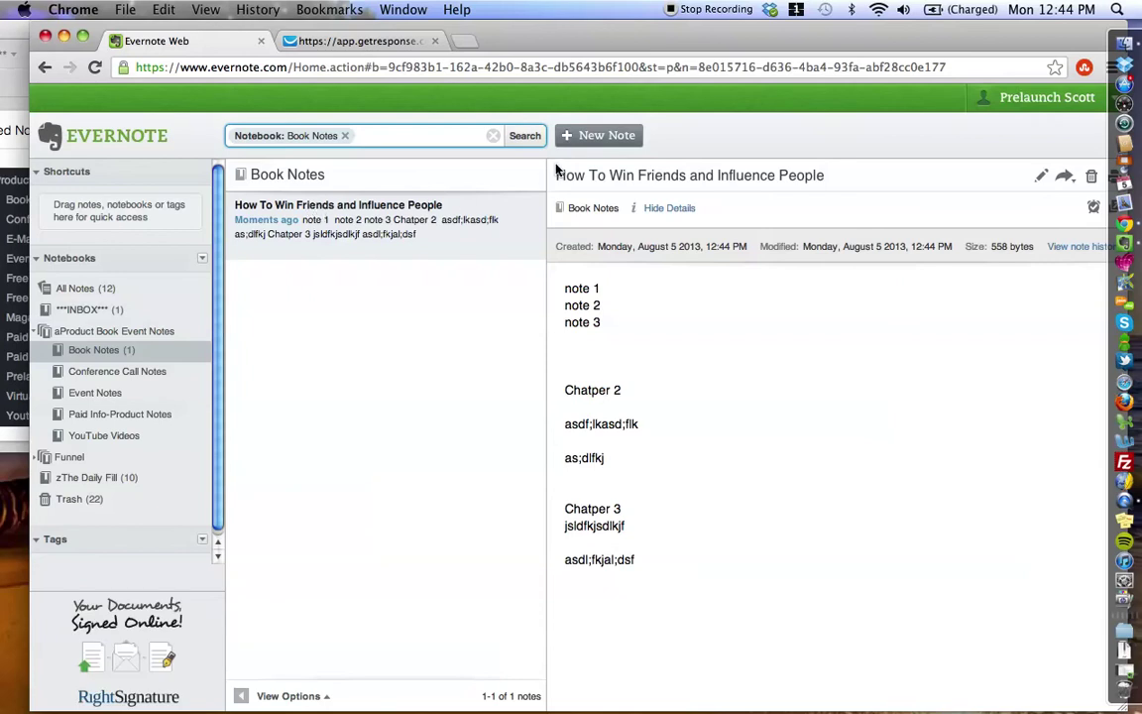
pyautogui.click(606, 143)
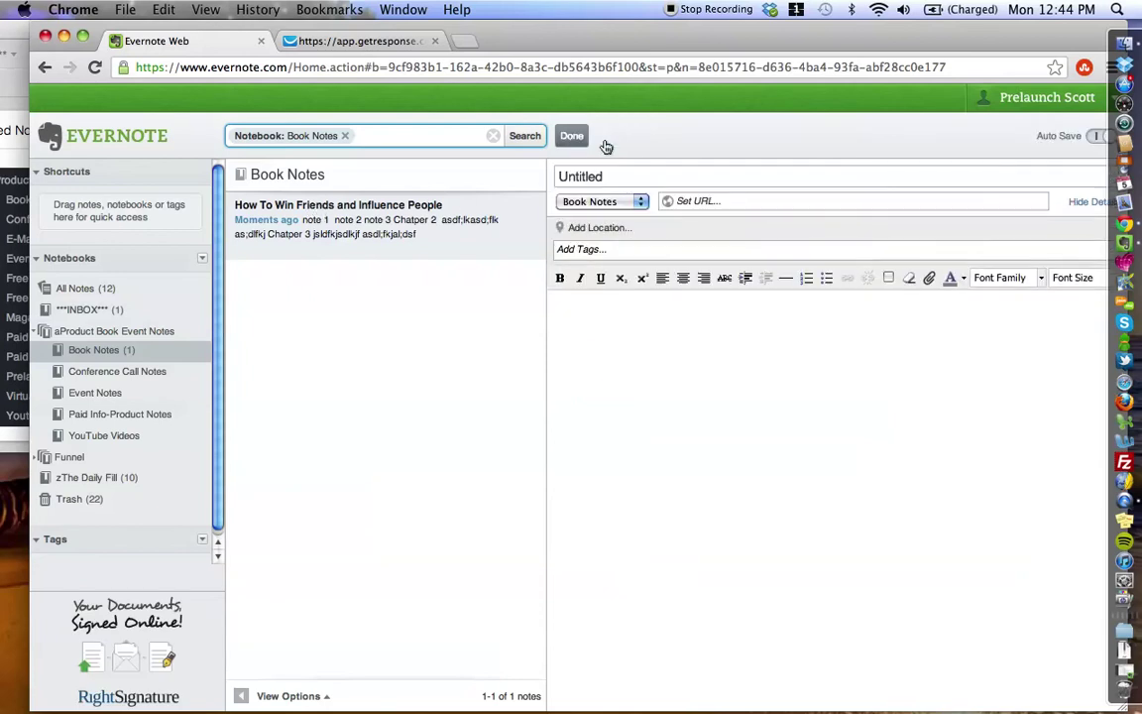
# - Title the new note 'Think and Grow Rich' and save it
pyautogui.click(617, 171)
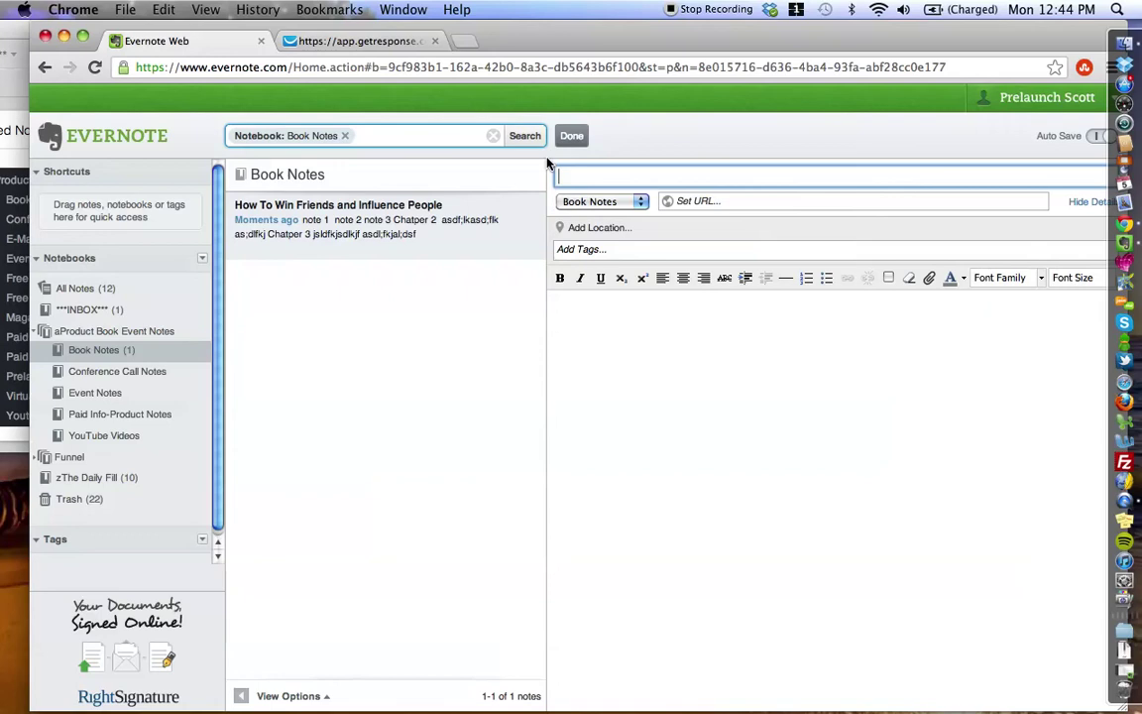
pyautogui.write('Think and Grow W')
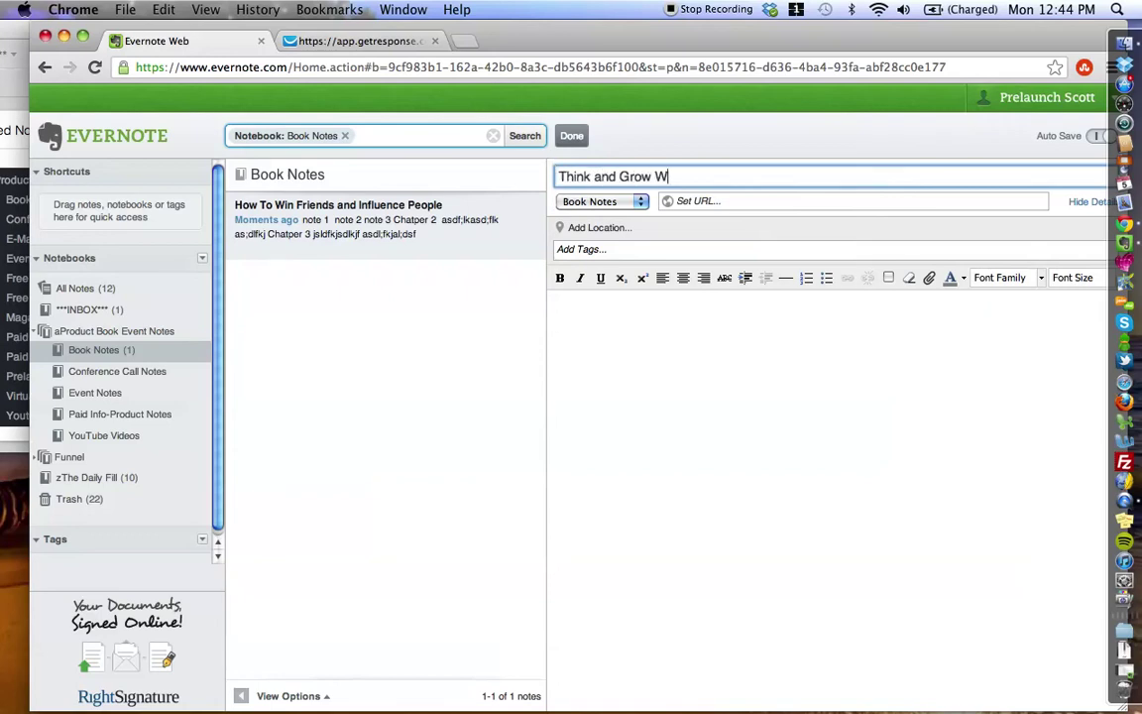
pyautogui.press('BackSpace')
pyautogui.write('Rich')
pyautogui.click(574, 136)
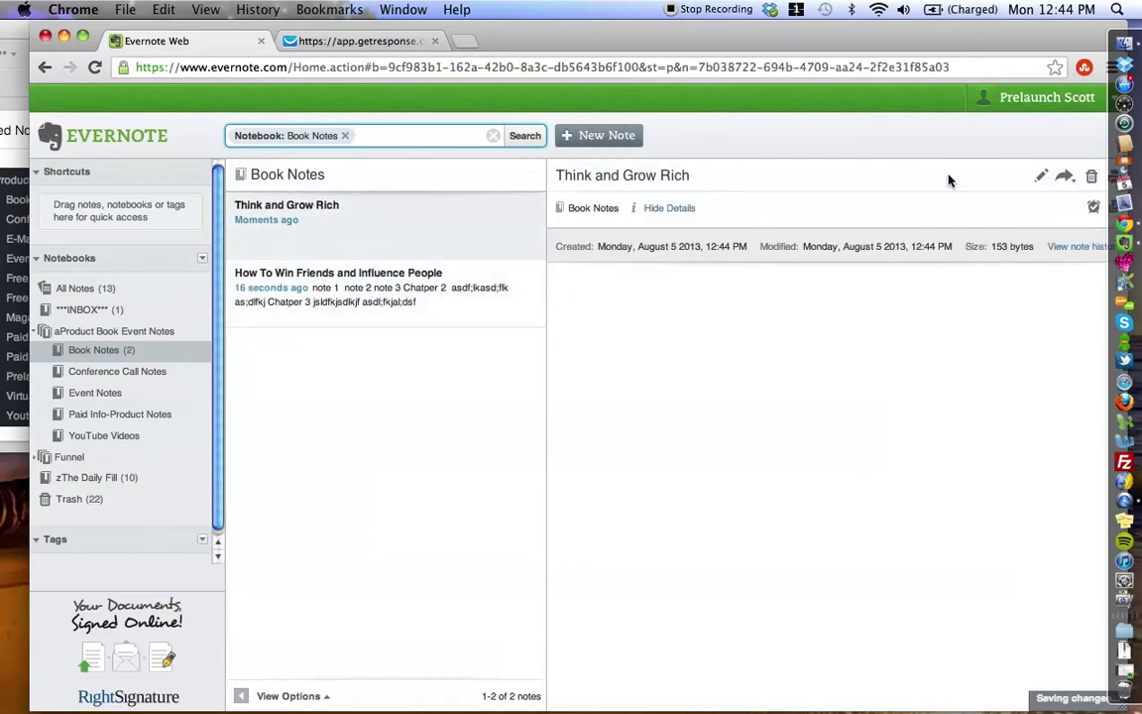
# - Add placeholder body lines ending with 'page 23 quote at top...' and save the note
pyautogui.click(1049, 176)
pyautogui.click(775, 367)
pyautogui.write('laksdjf;lkj')
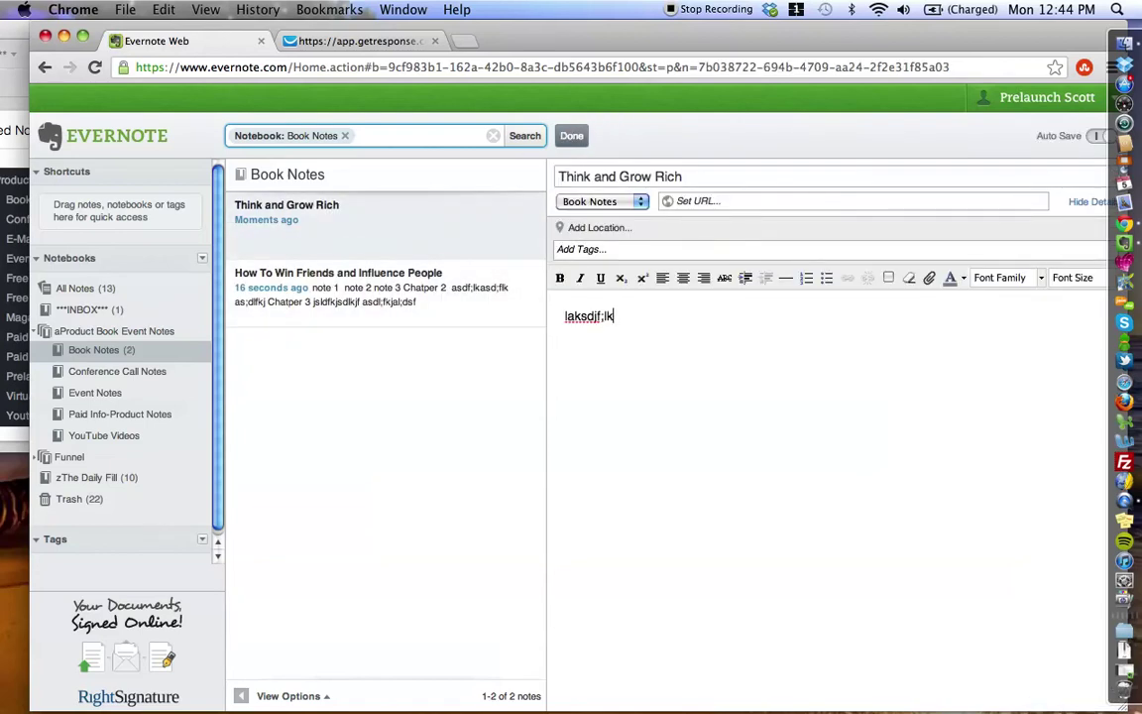
pyautogui.press('Return')
pyautogui.write('asd;flkj;lkj')
pyautogui.press('Return')
pyautogui.write(';alksdfj;lkj')
pyautogui.press('Return')
pyautogui.press('Return')
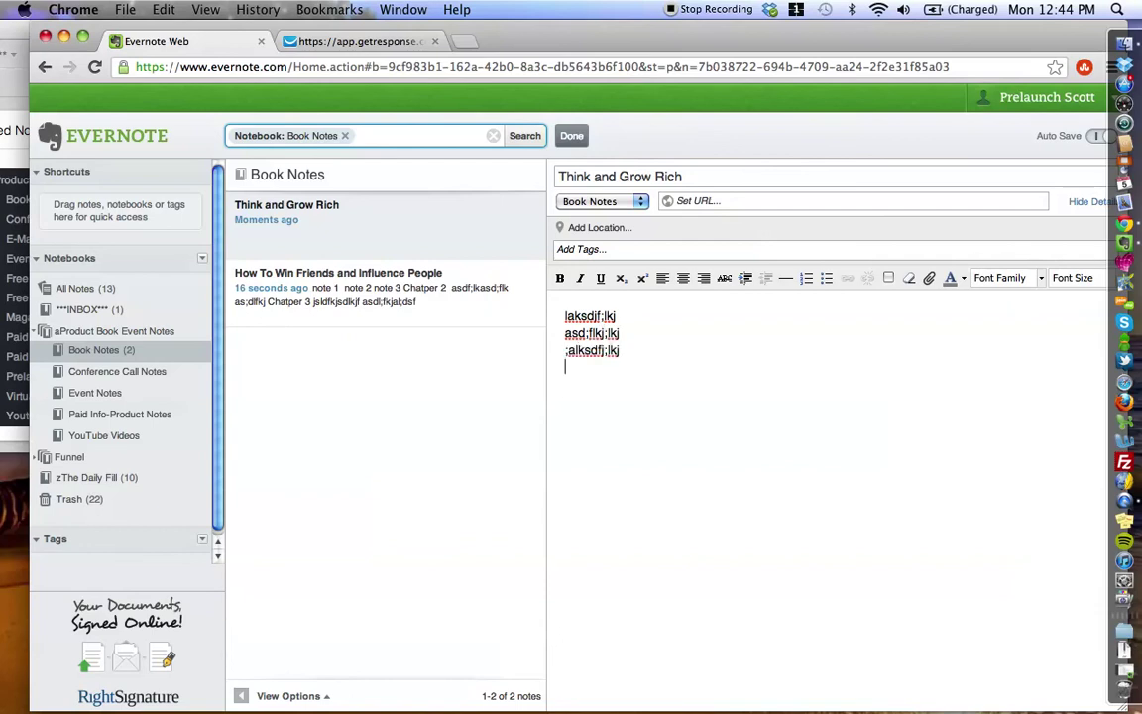
pyautogui.write('asd;flj;alkj')
pyautogui.press('Return')
pyautogui.press('Return')
pyautogui.write('pag')
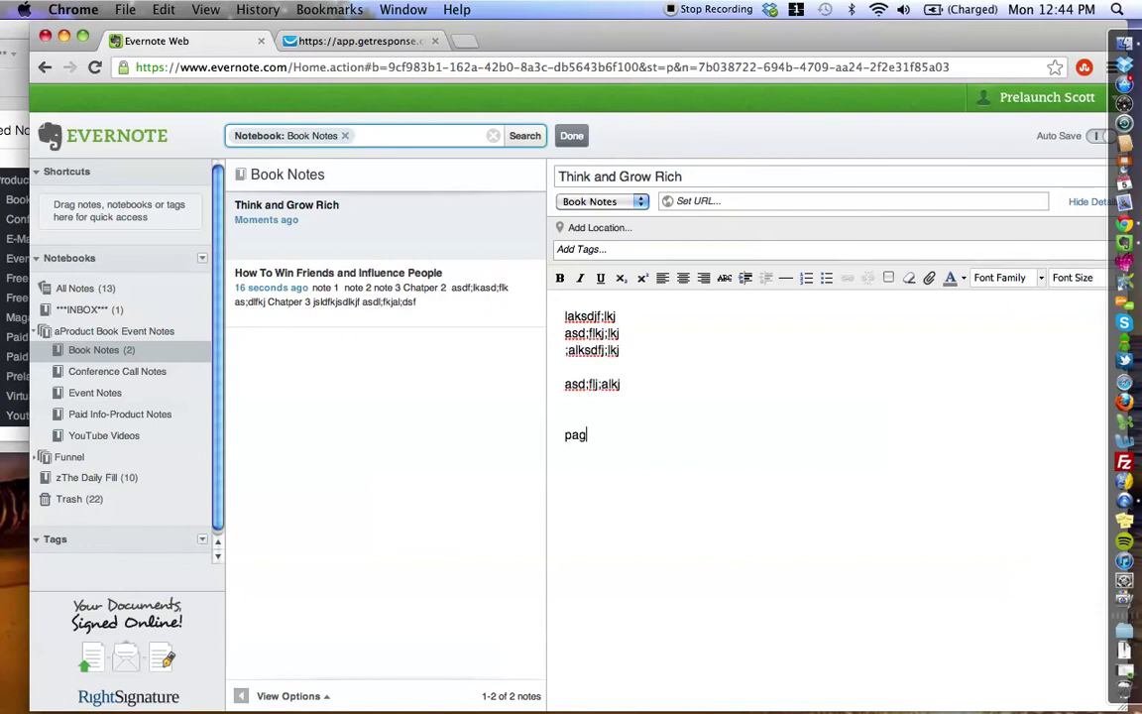
pyautogui.write('e 23 quote at t')
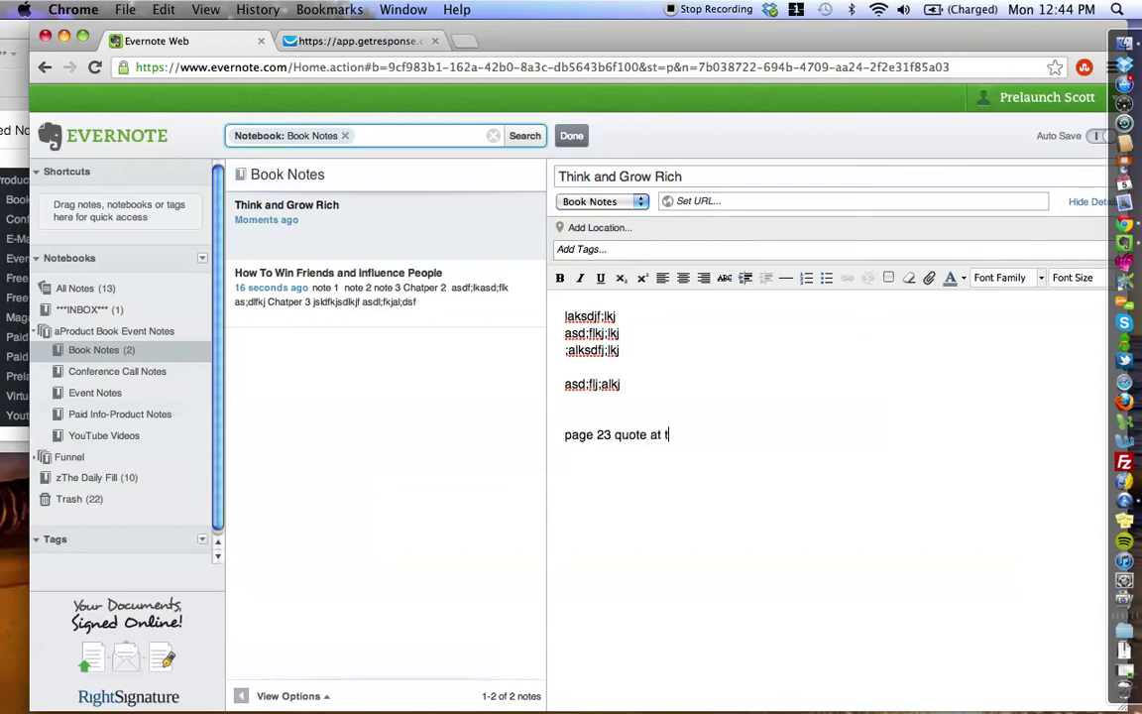
pyautogui.write('op...')
pyautogui.click(573, 136)
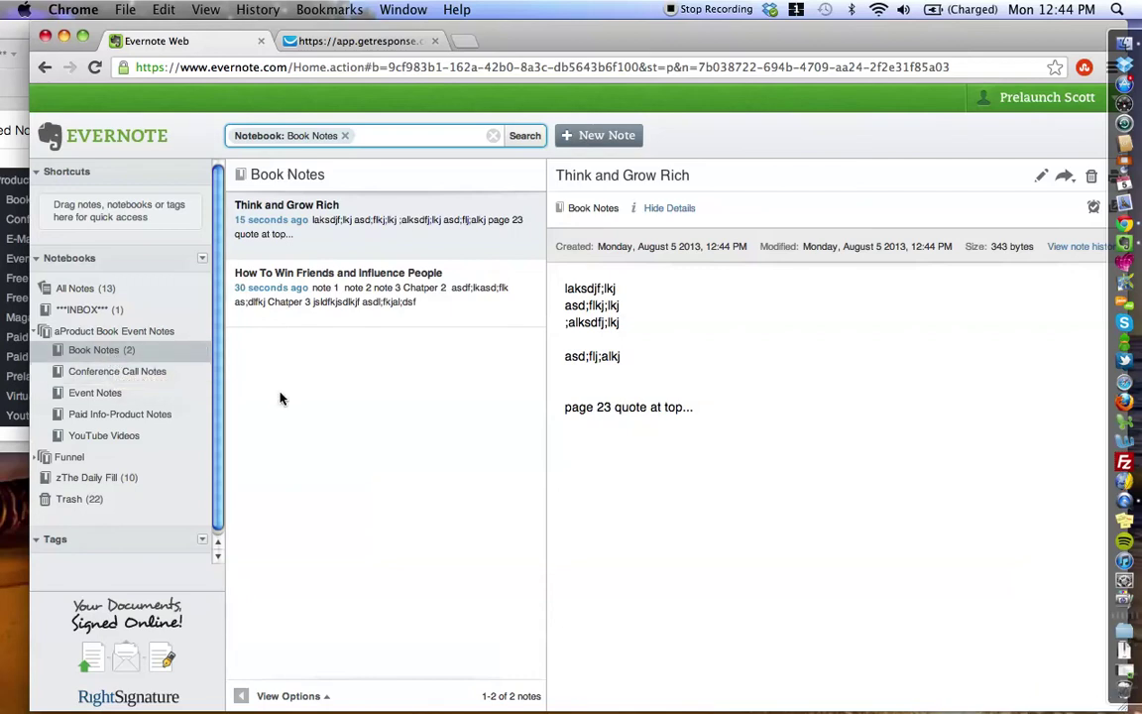
# - Review Book Notes and the How To Win Friends note, then open Conference Call Notes
pyautogui.click(94, 351)
pyautogui.click(414, 300)
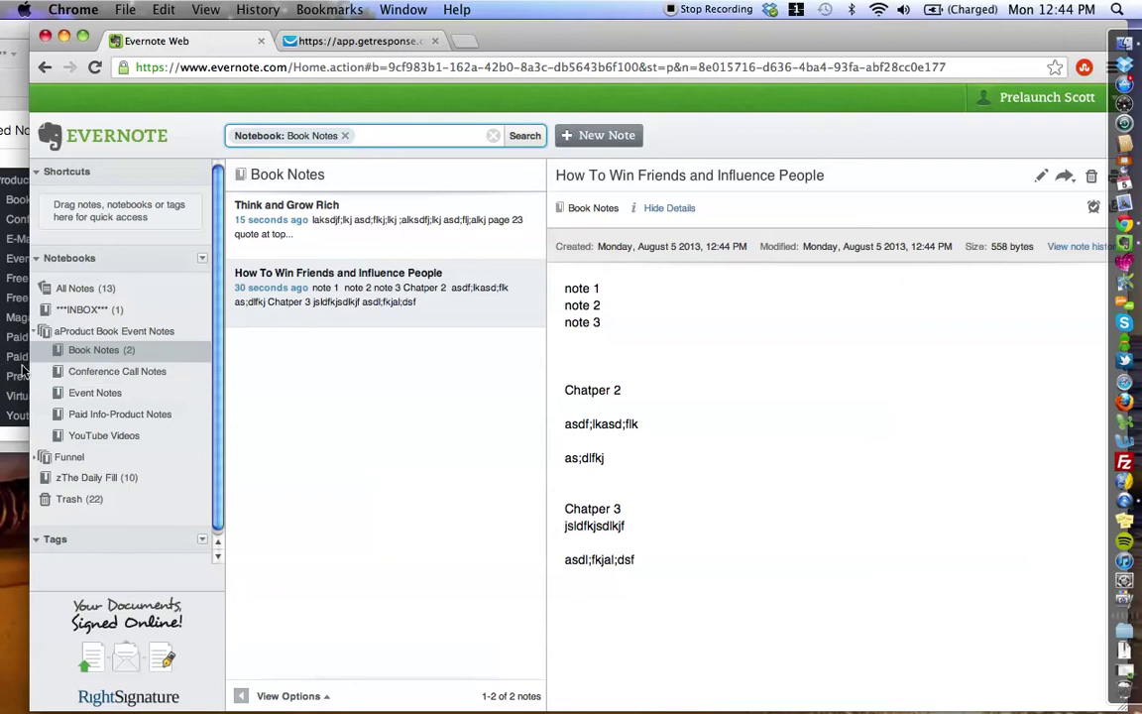
pyautogui.click(97, 374)
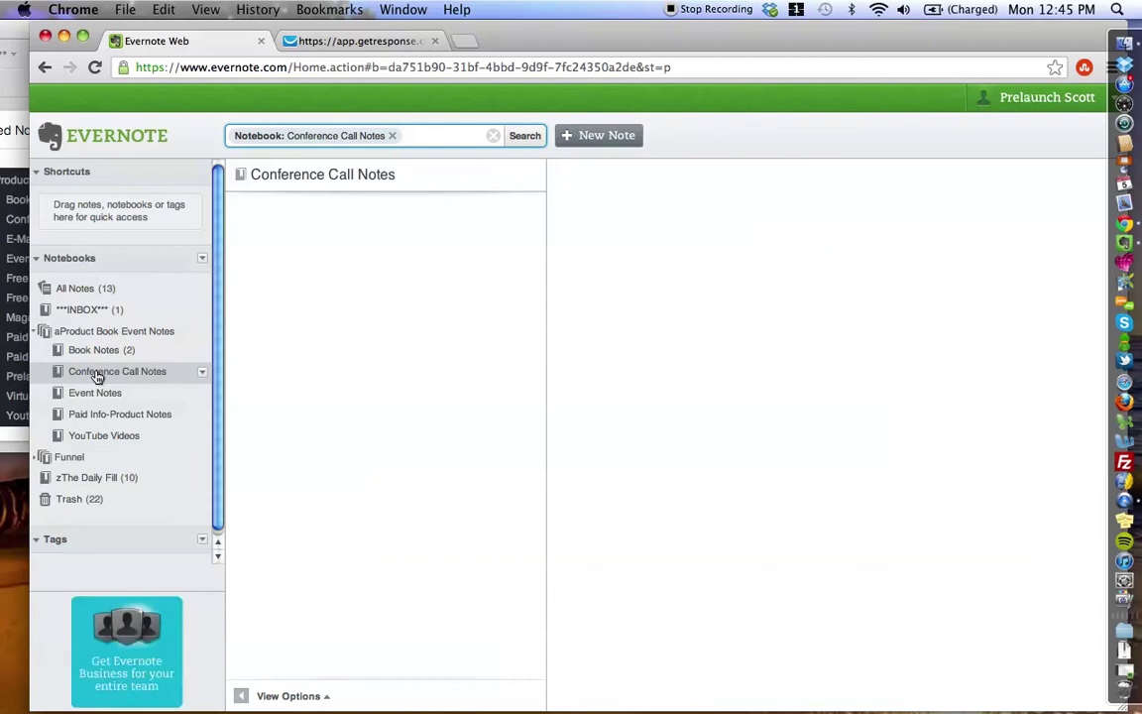
# - Start a new Conference Call Notes note titled as a call with a contact about Plants
pyautogui.click(561, 135)
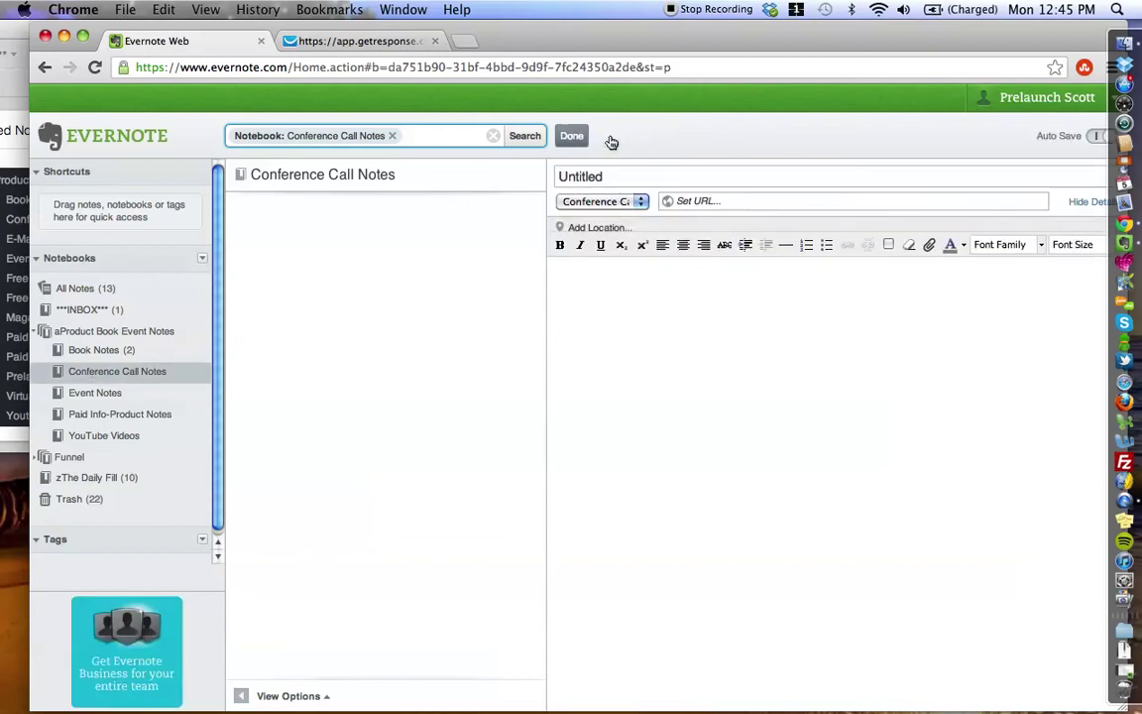
pyautogui.click(612, 175)
pyautogui.write('Call ')
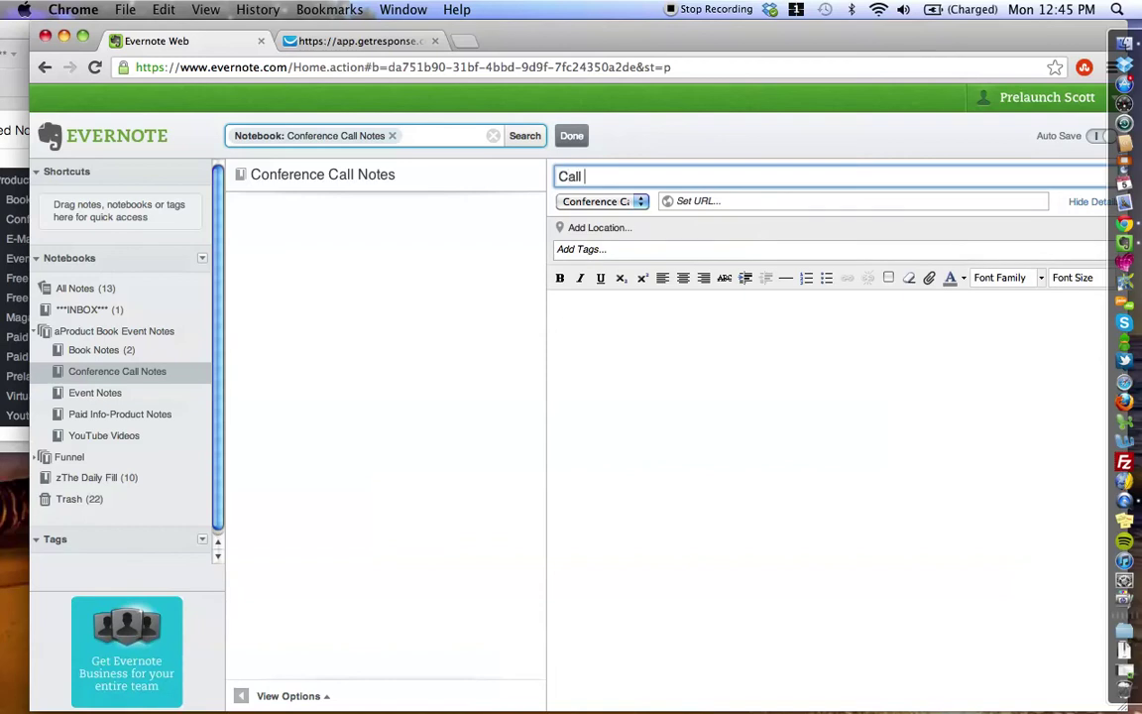
pyautogui.write('With John Smith About')
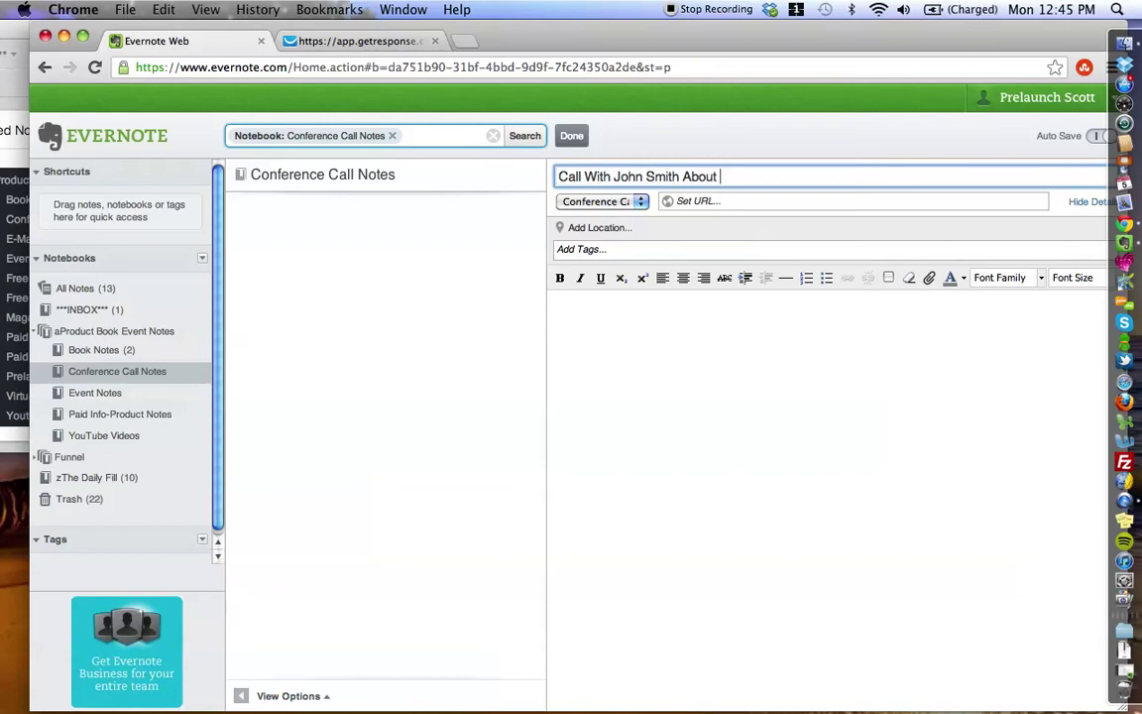
pyautogui.write('Plants')
# - Type three lines of placeholder body text and save the call note
pyautogui.click(709, 357)
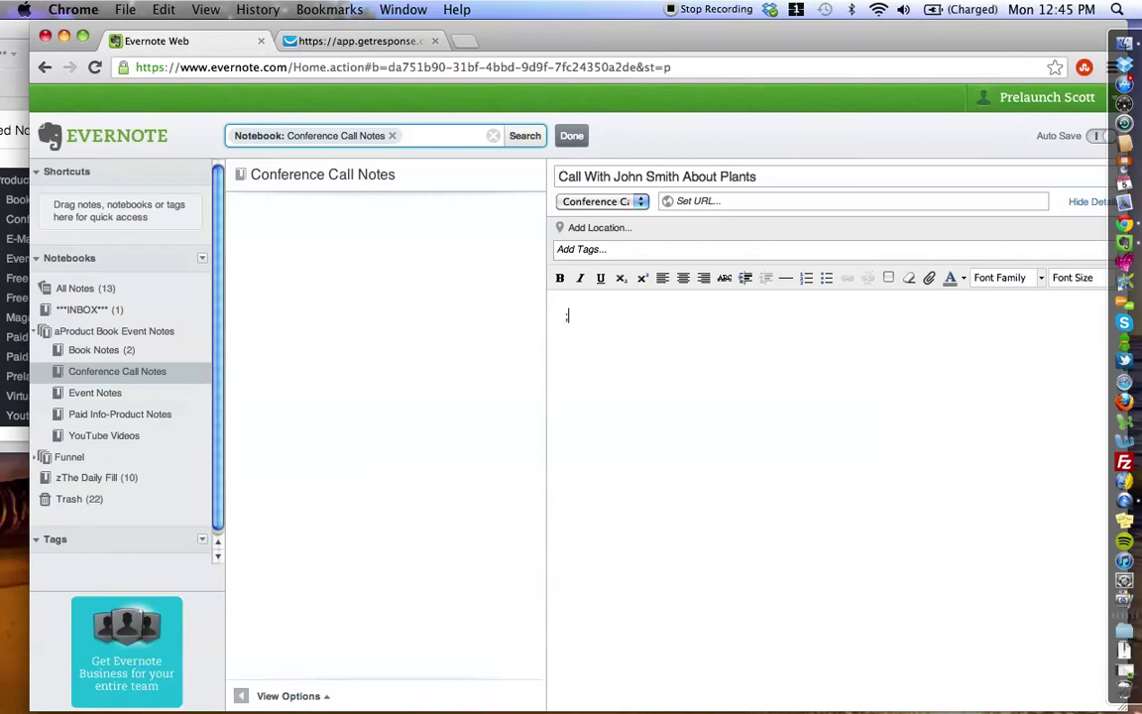
pyautogui.write(';lkjl;')
pyautogui.press('Return')
pyautogui.press('Return')
pyautogui.write('as;lfkj')
pyautogui.press('Return')
pyautogui.write(';lkj;lkjasf')
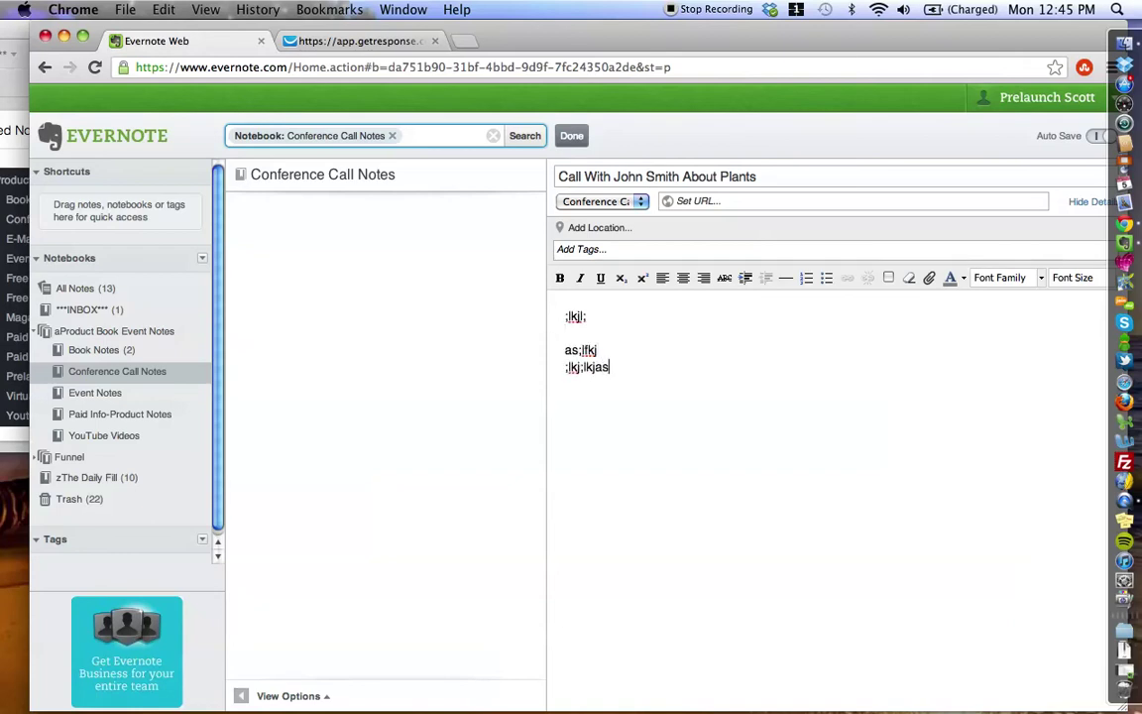
pyautogui.press('Return')
pyautogui.press('Return')
pyautogui.click(569, 135)
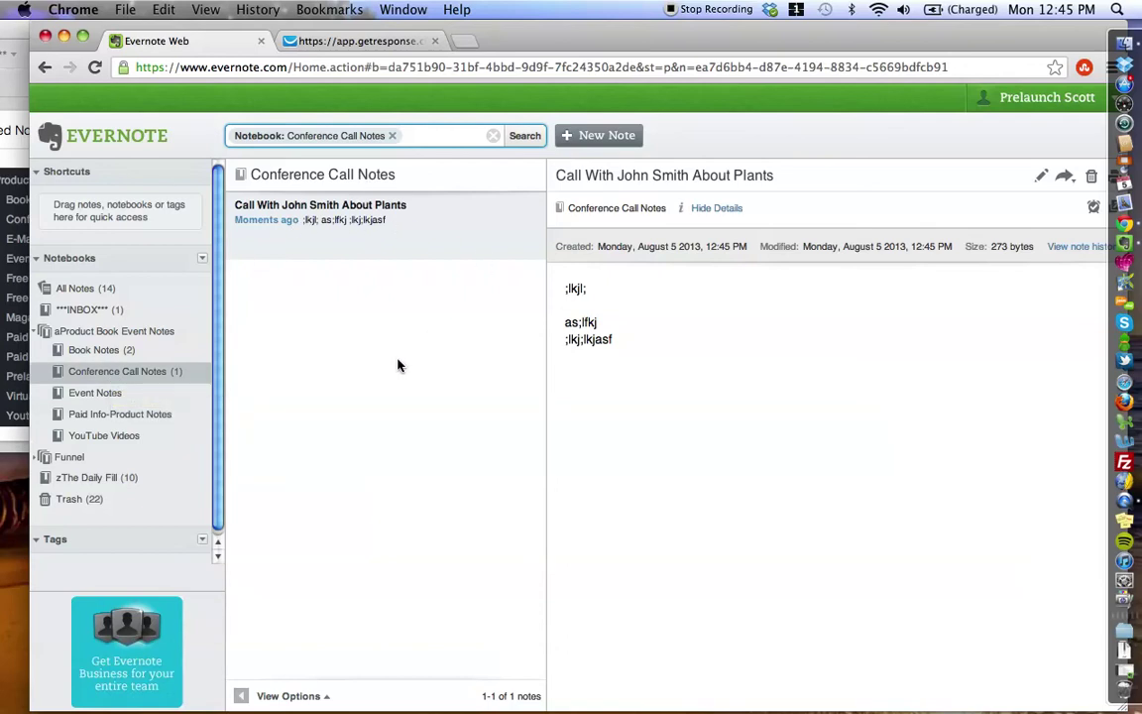
# - Toggle the notebook stack, open Book Notes, and try the search suggestions while keeping its filter
pyautogui.click(35, 338)
pyautogui.click(35, 337)
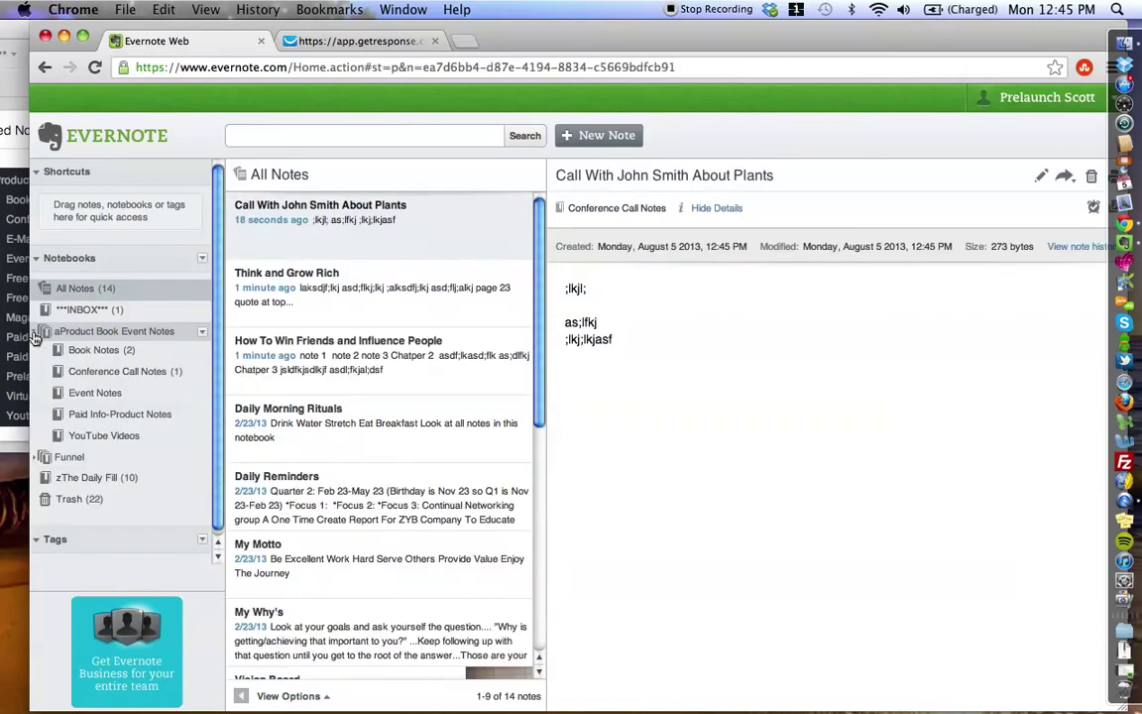
pyautogui.click(95, 351)
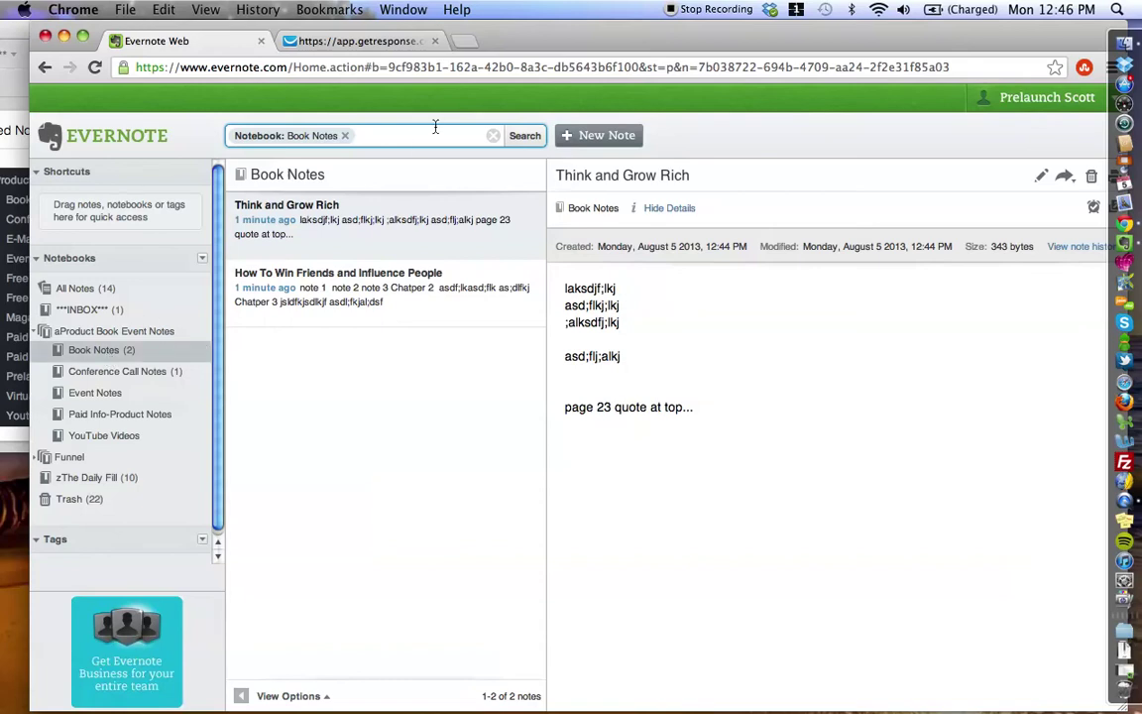
pyautogui.click(390, 139)
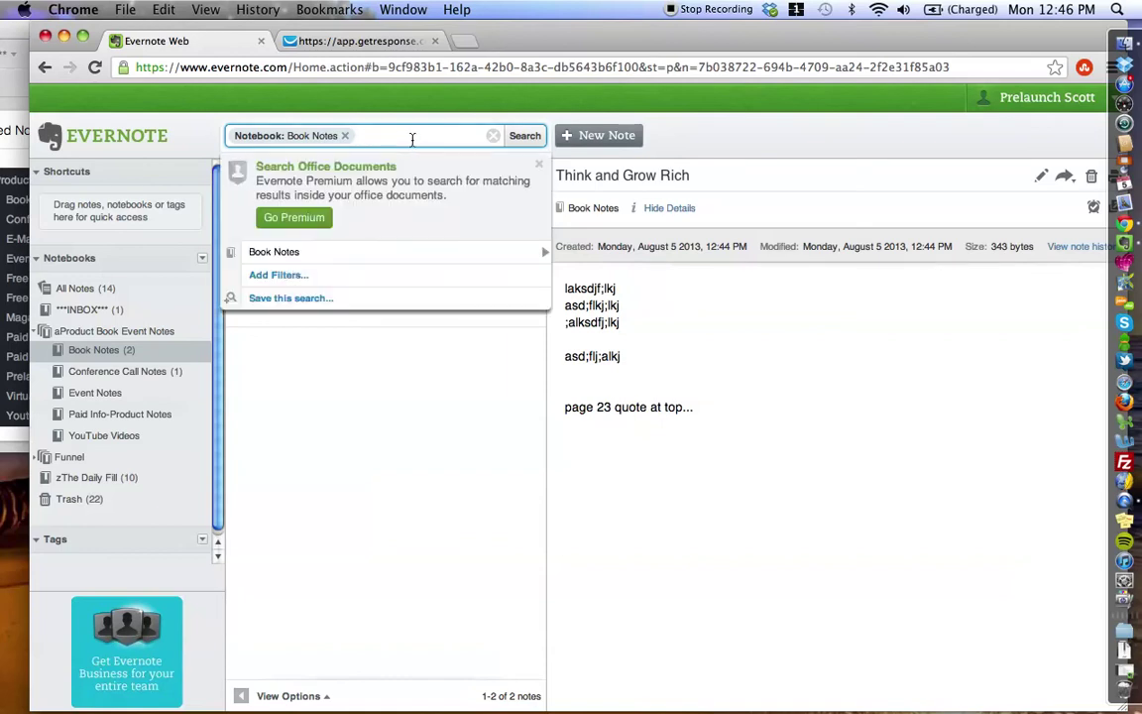
pyautogui.click(493, 139)
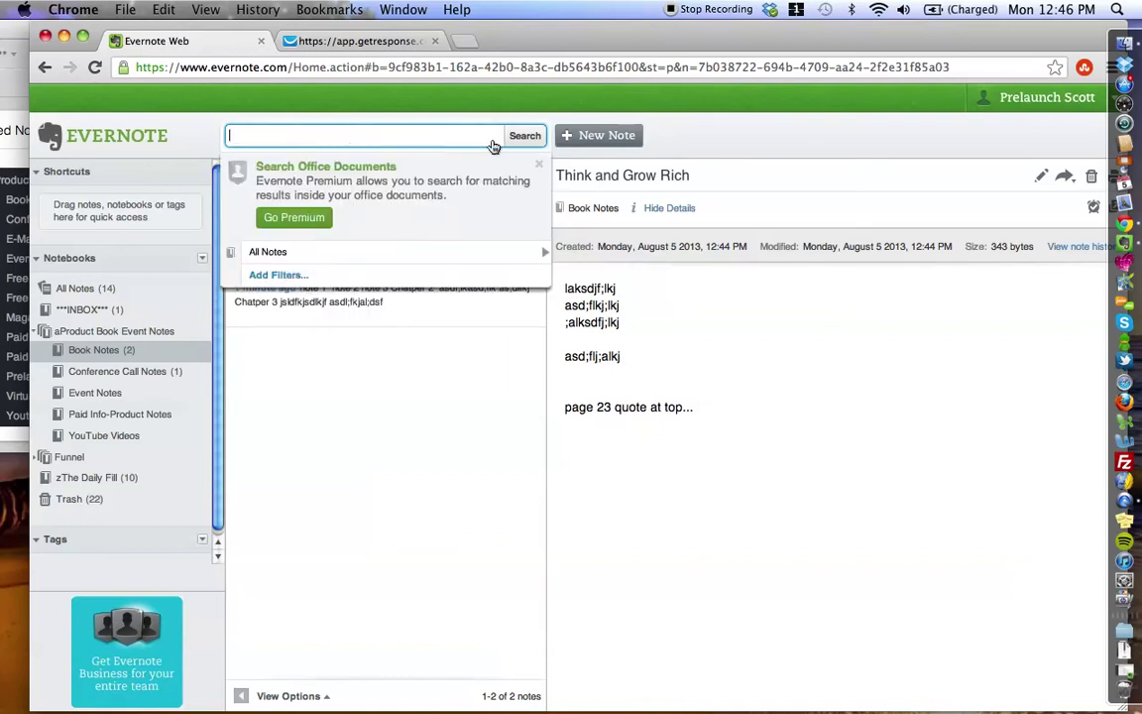
pyautogui.click(372, 372)
# - Bring the desktop stack-overview note forward and move its window to the right
pyautogui.click(14, 261)
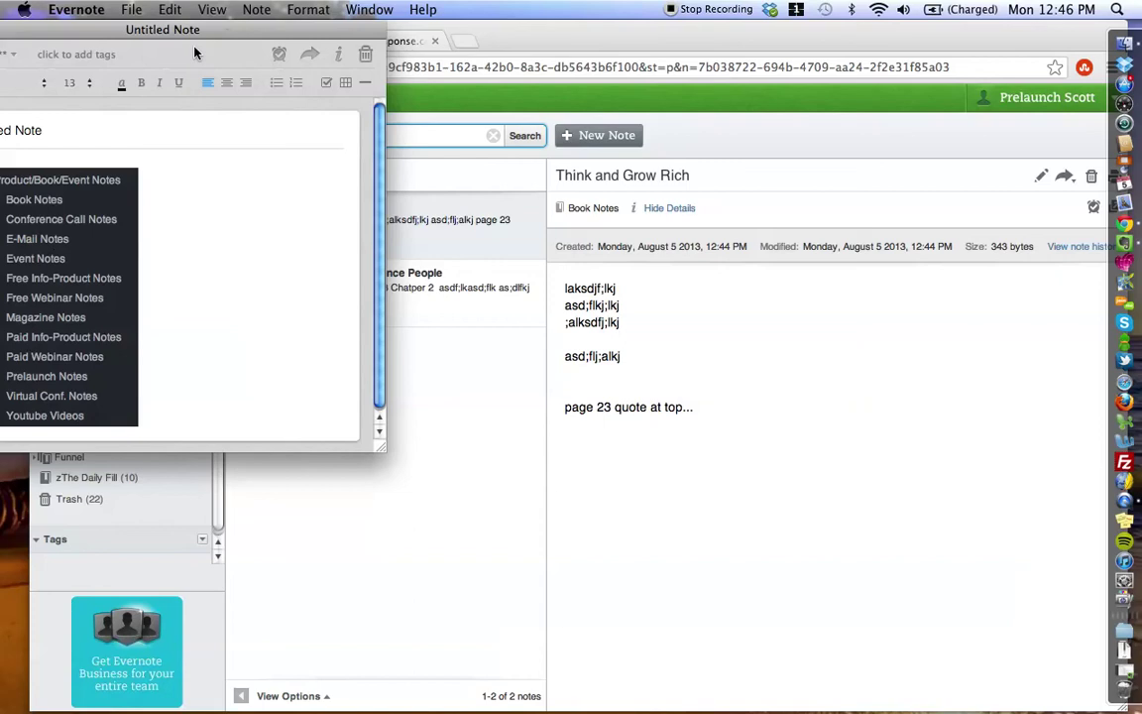
pyautogui.moveTo(283, 26); pyautogui.dragTo(412, 26)
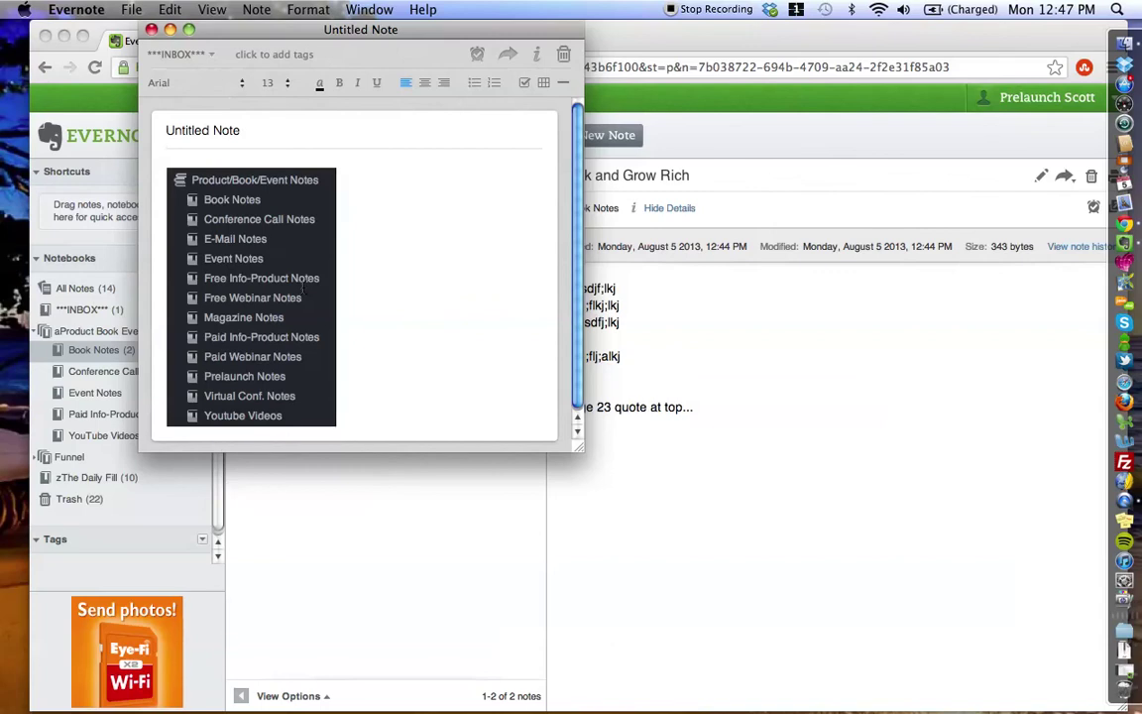
# - Open the How To Win Friends and Influence People note from Book Notes, then raise the desktop Untitled overview note
pyautogui.click(828, 24)
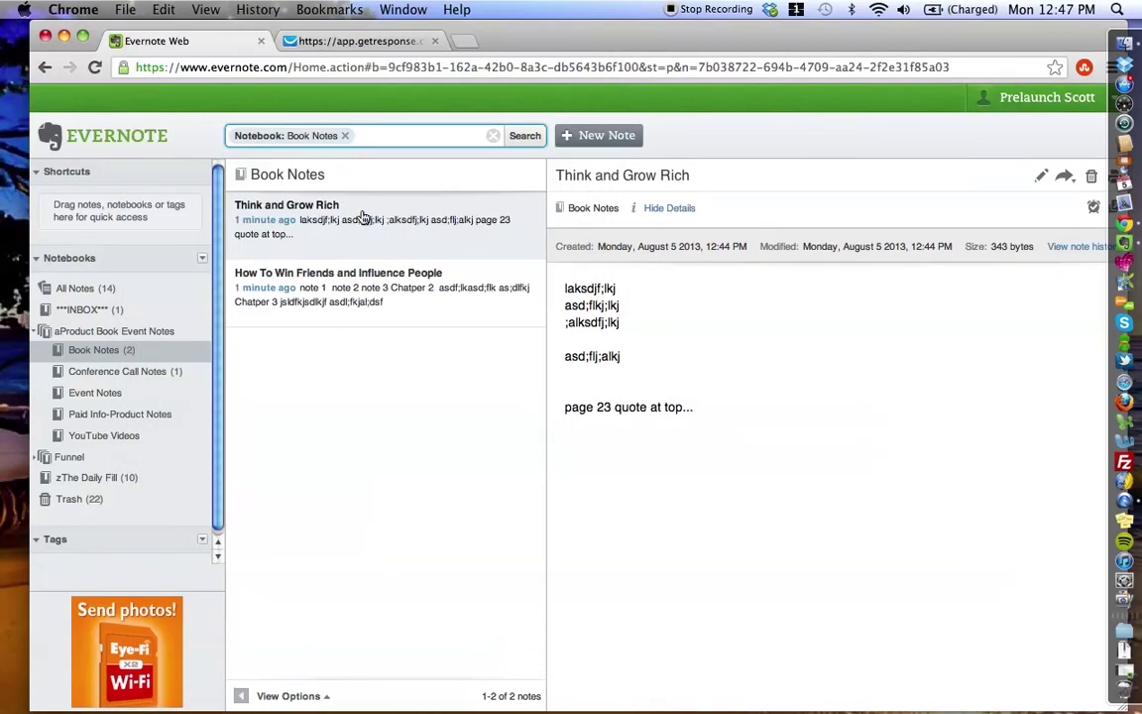
pyautogui.click(315, 290)
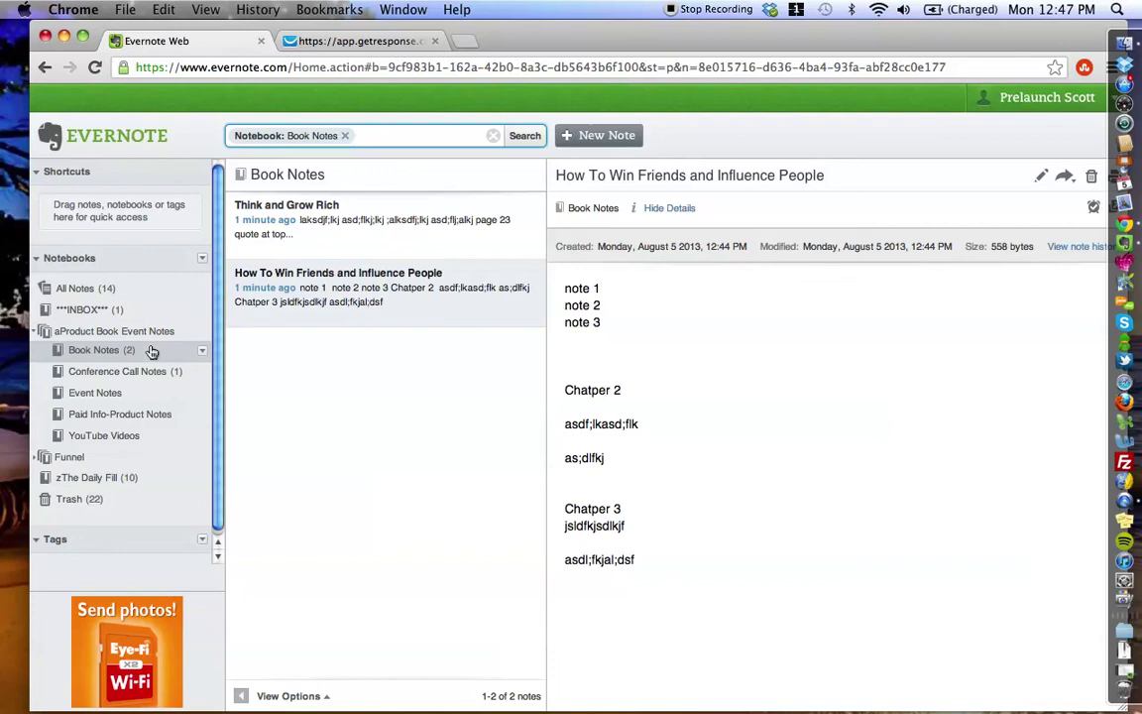
pyautogui.click(64, 35)
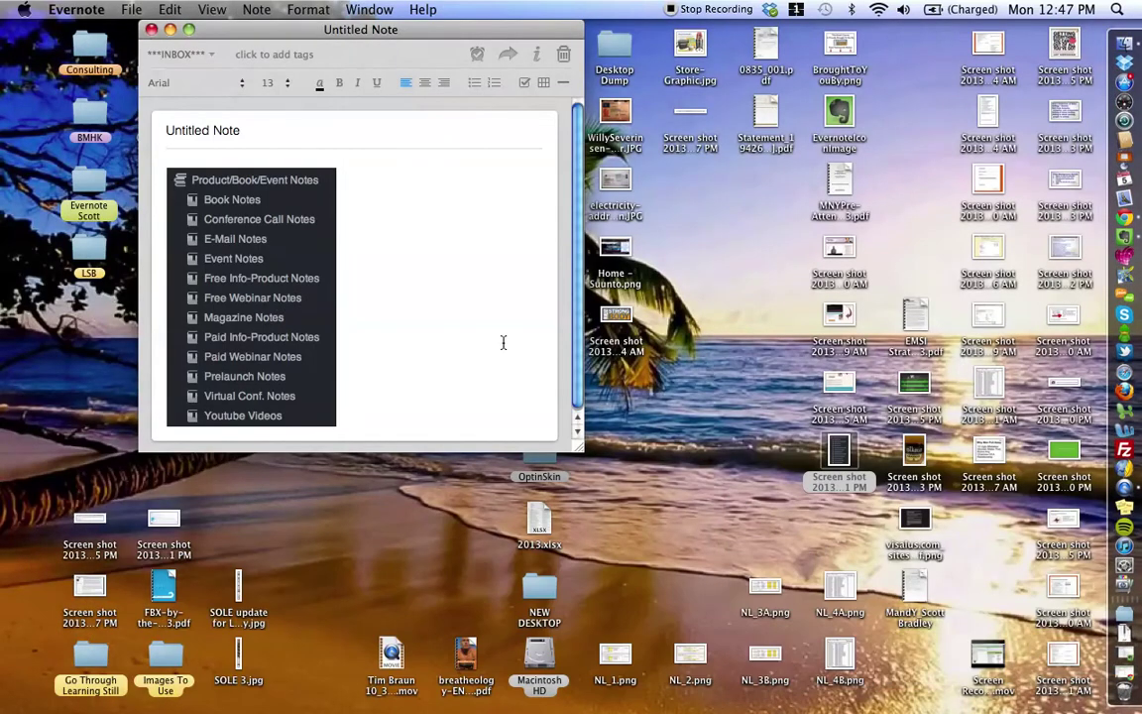
pyautogui.click(1135, 671)
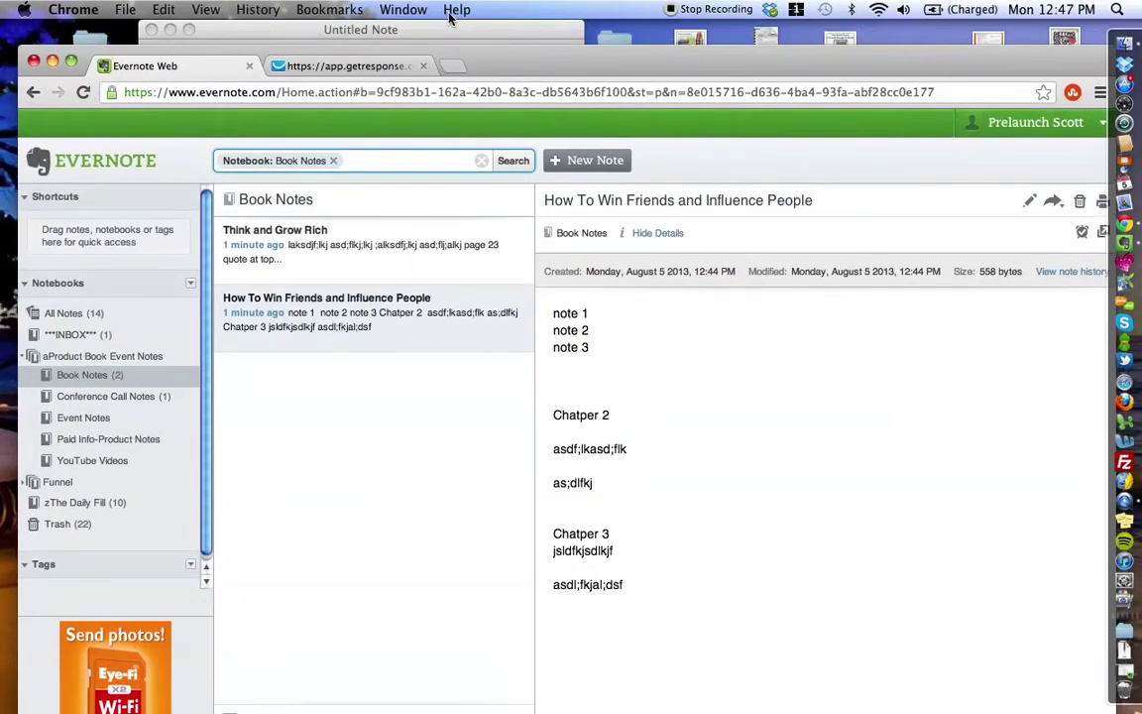
pyautogui.click(454, 10)
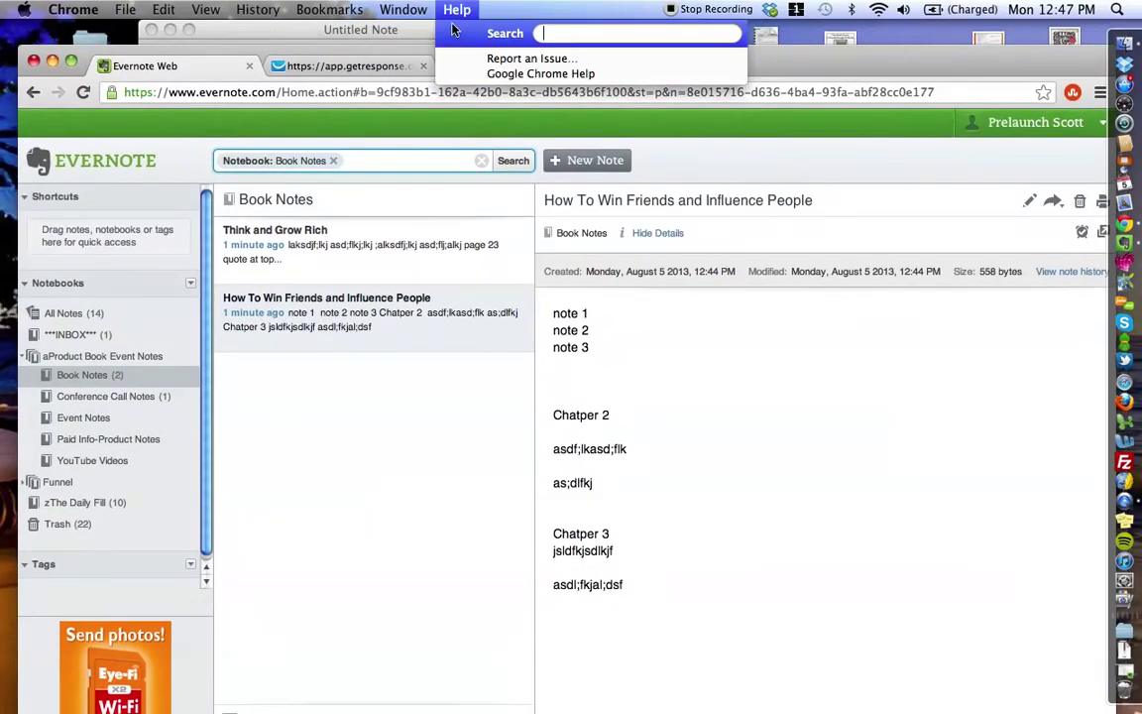
pyautogui.click(392, 30)
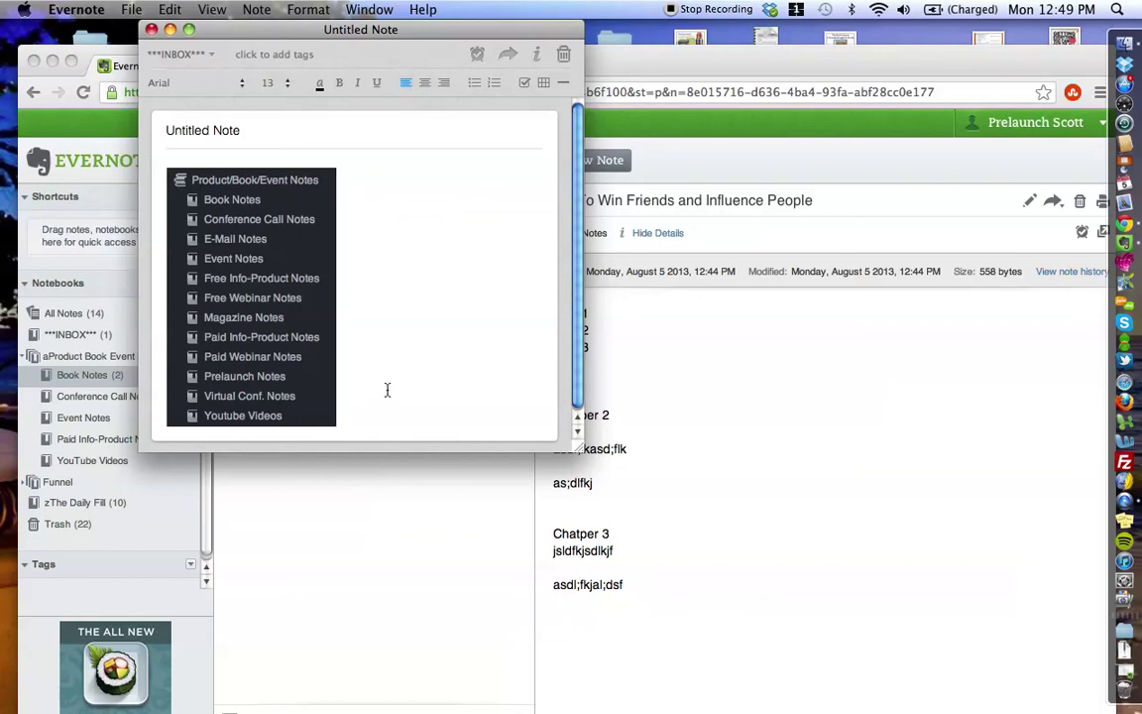
# - Bring Evernote Web in front again, showing the How To Win Friends and Influence People note
pyautogui.click(367, 517)
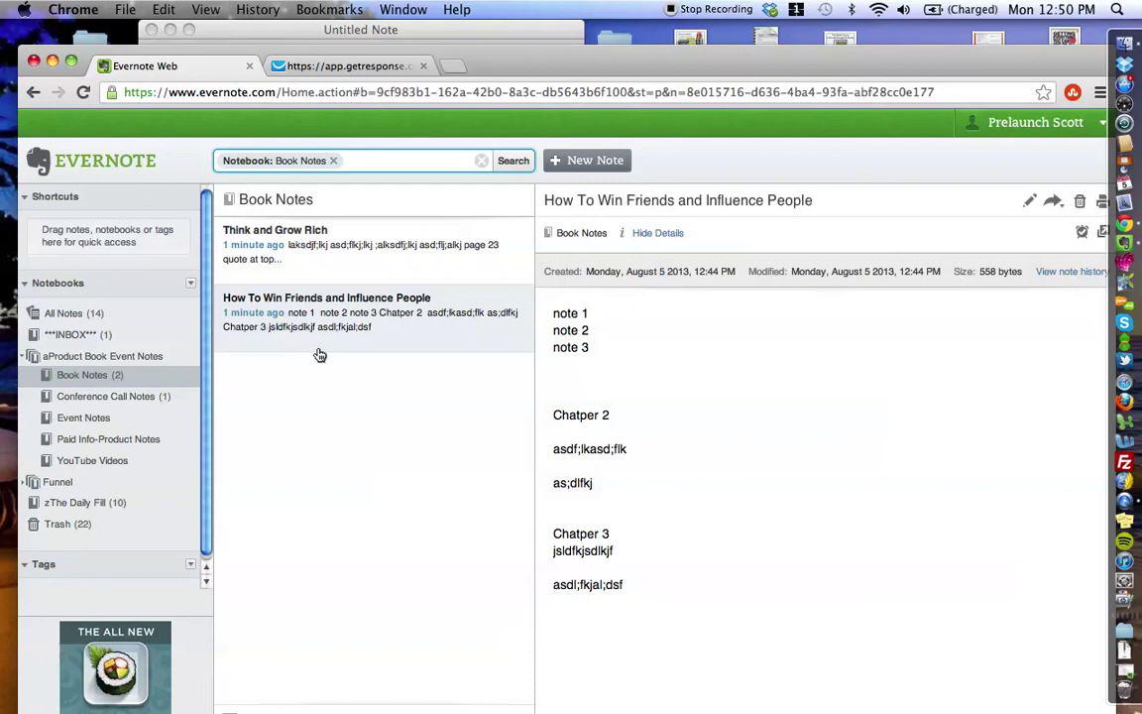
# - Collapse and re-expand the aProduct Book Event Notes stack, then reopen Book Notes showing Think and Grow Rich
pyautogui.click(89, 377)
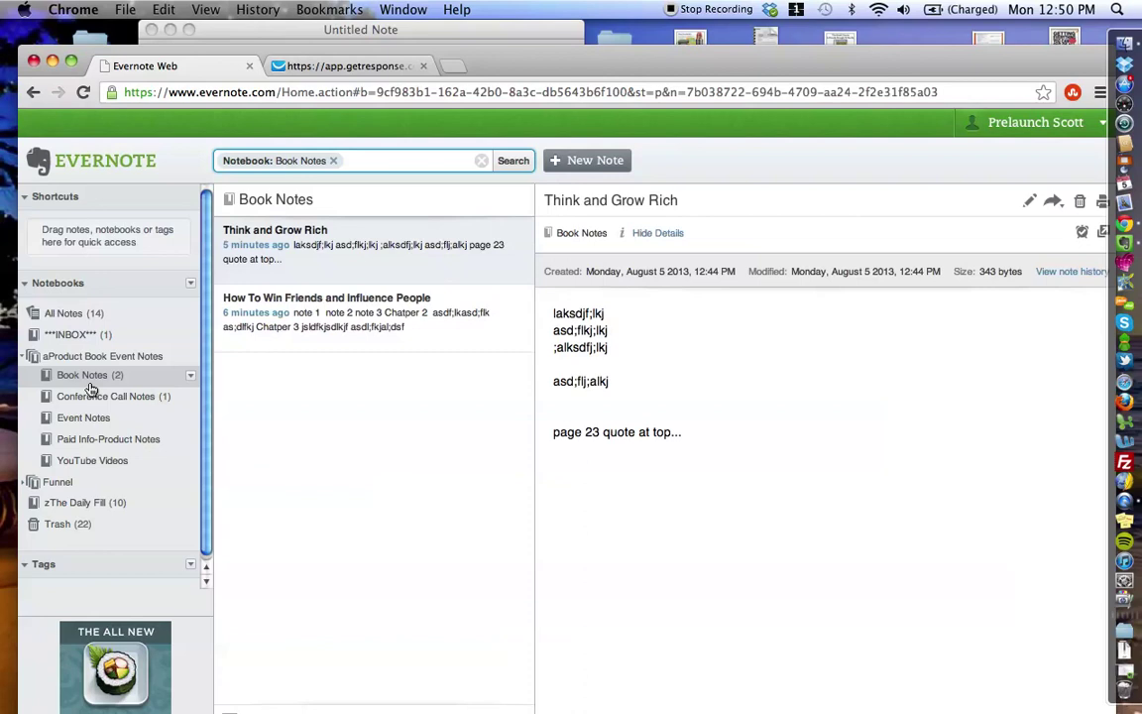
pyautogui.click(33, 359)
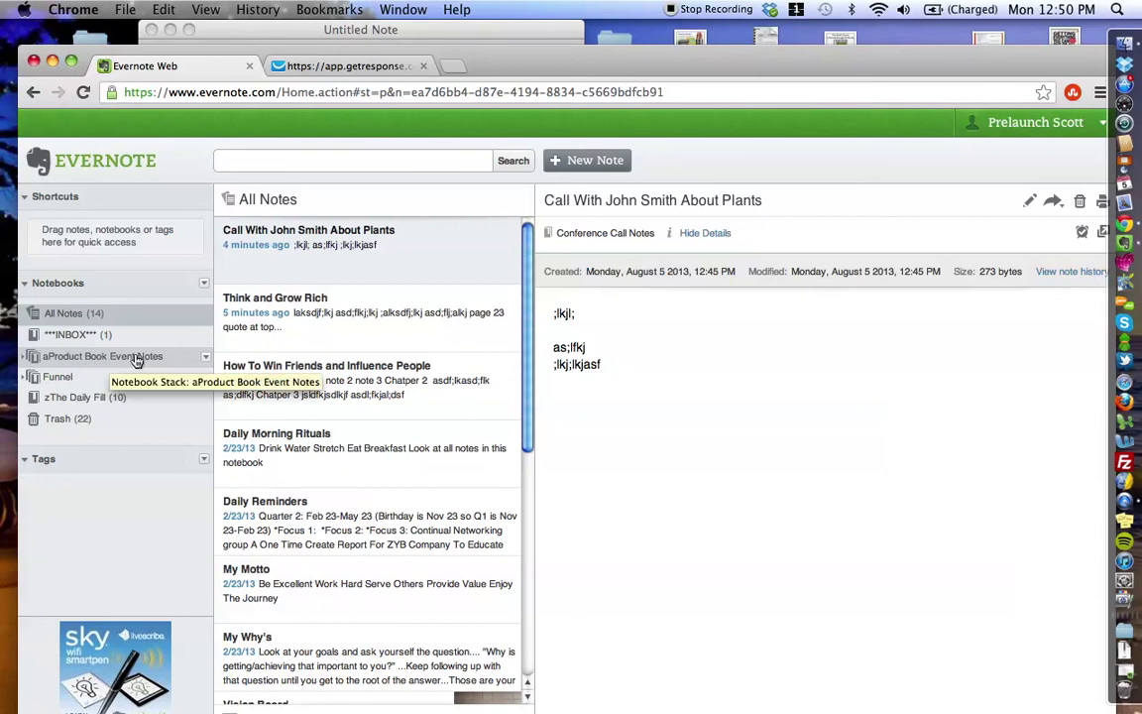
pyautogui.click(24, 357)
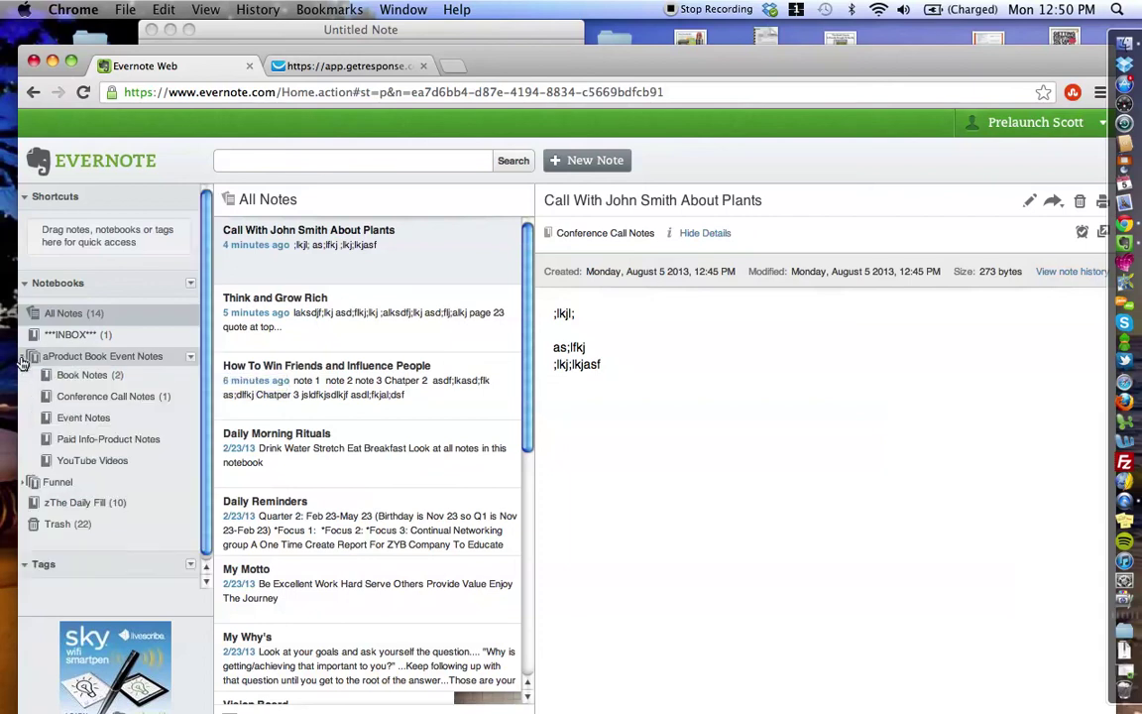
pyautogui.click(77, 379)
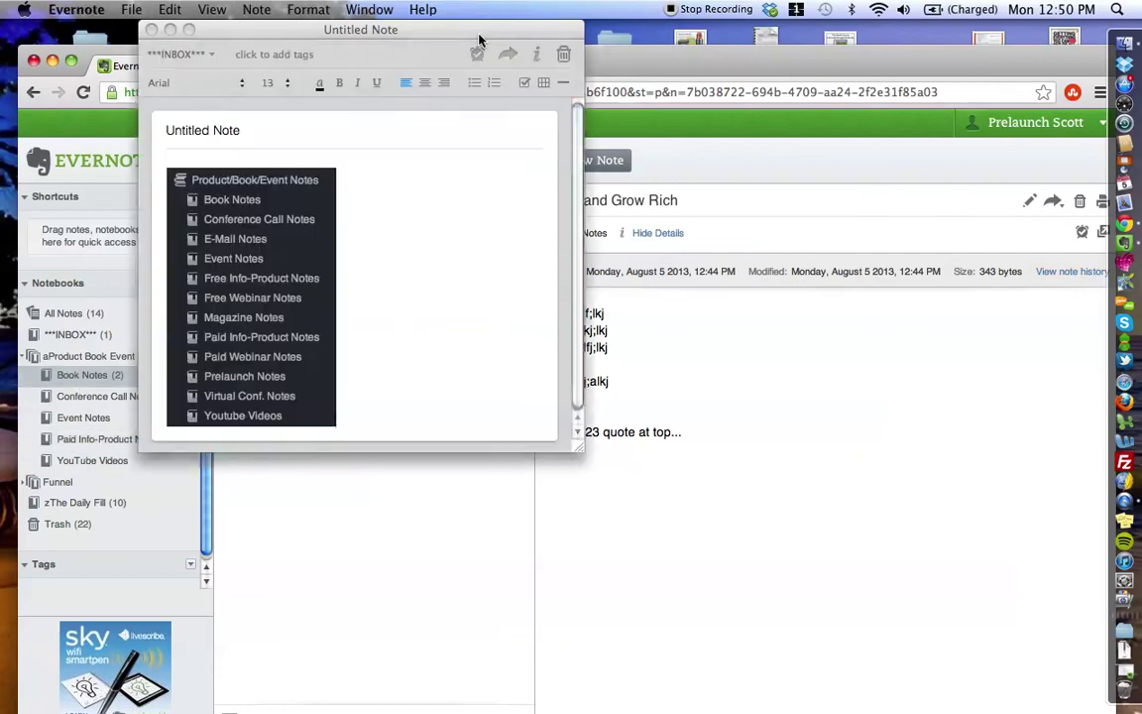
pyautogui.click(436, 30)
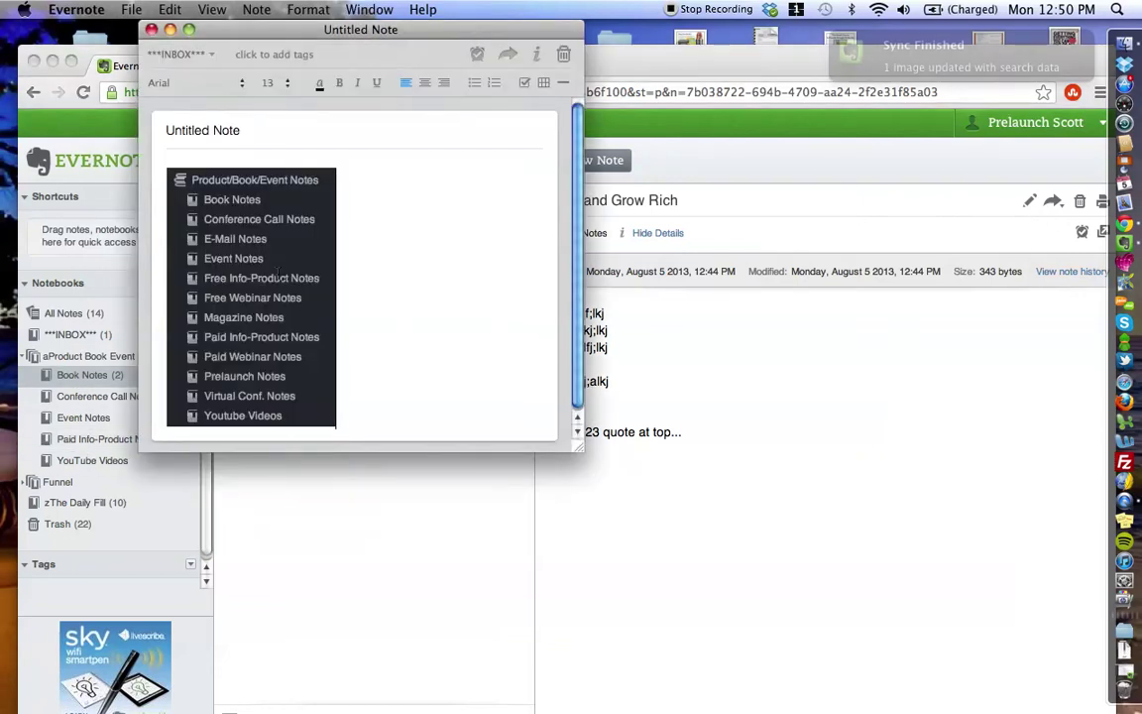
pyautogui.click(425, 540)
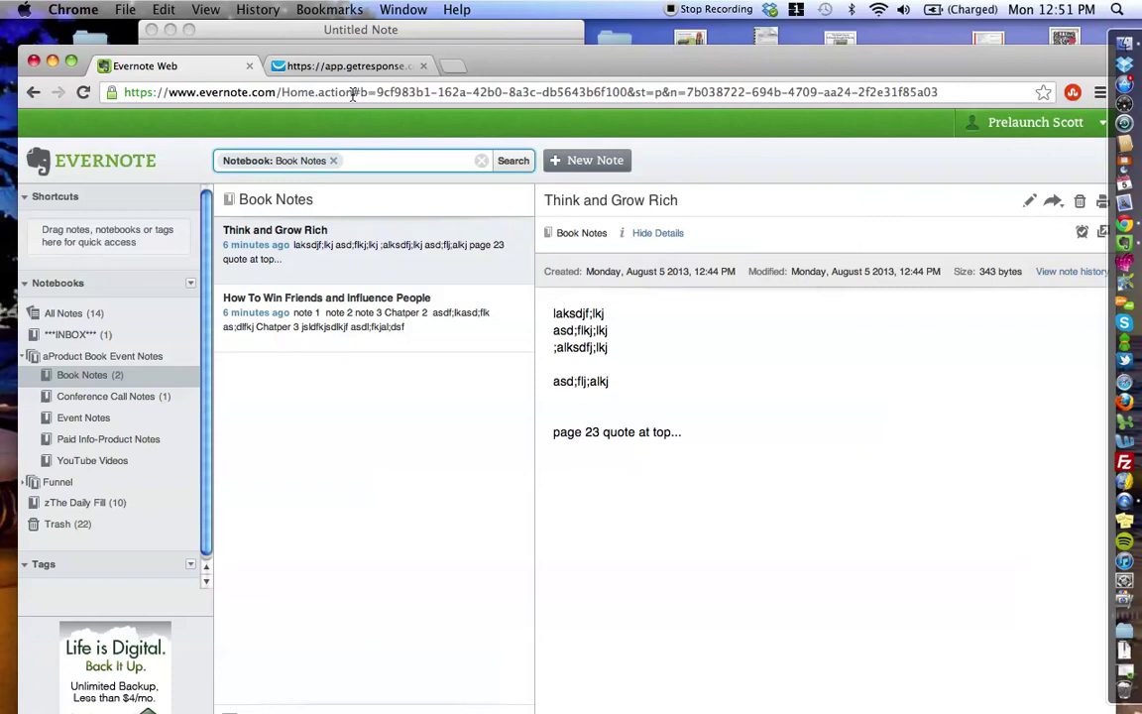
pyautogui.click(350, 66)
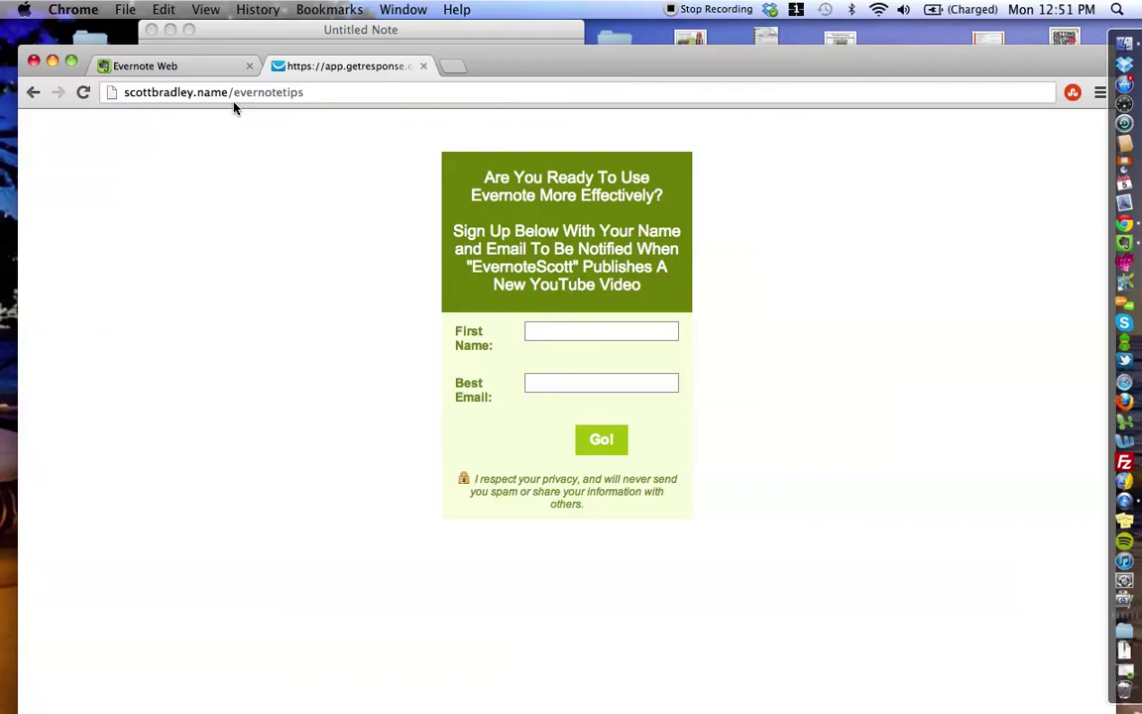
pyautogui.click(184, 68)
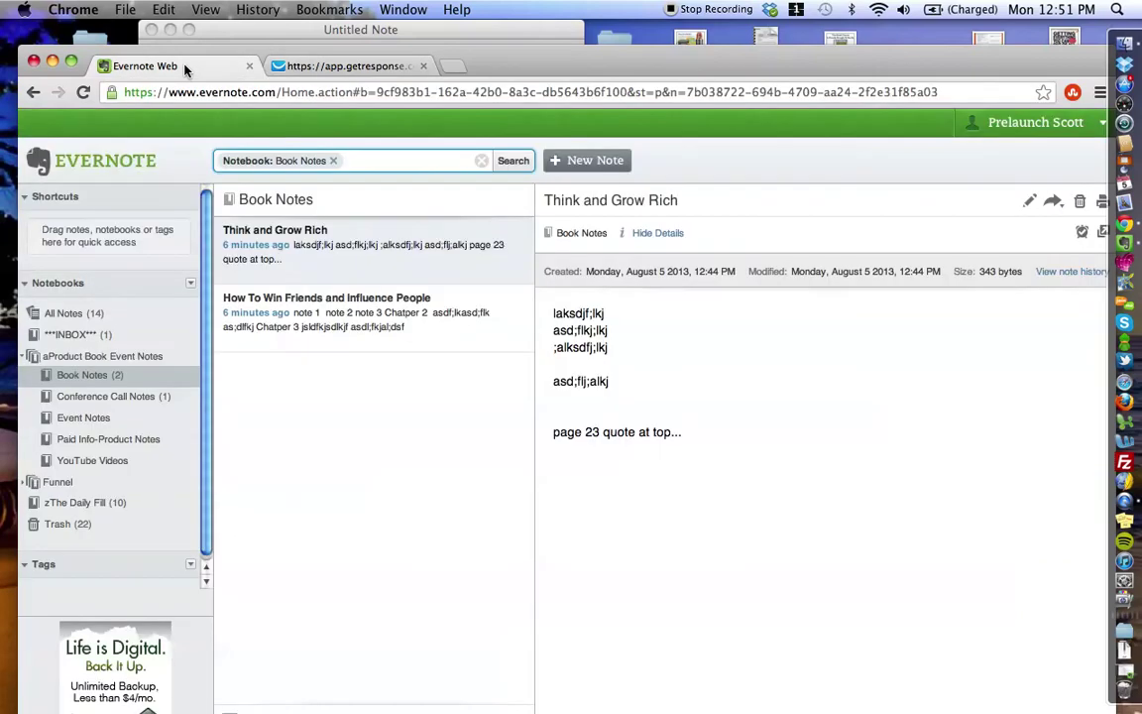